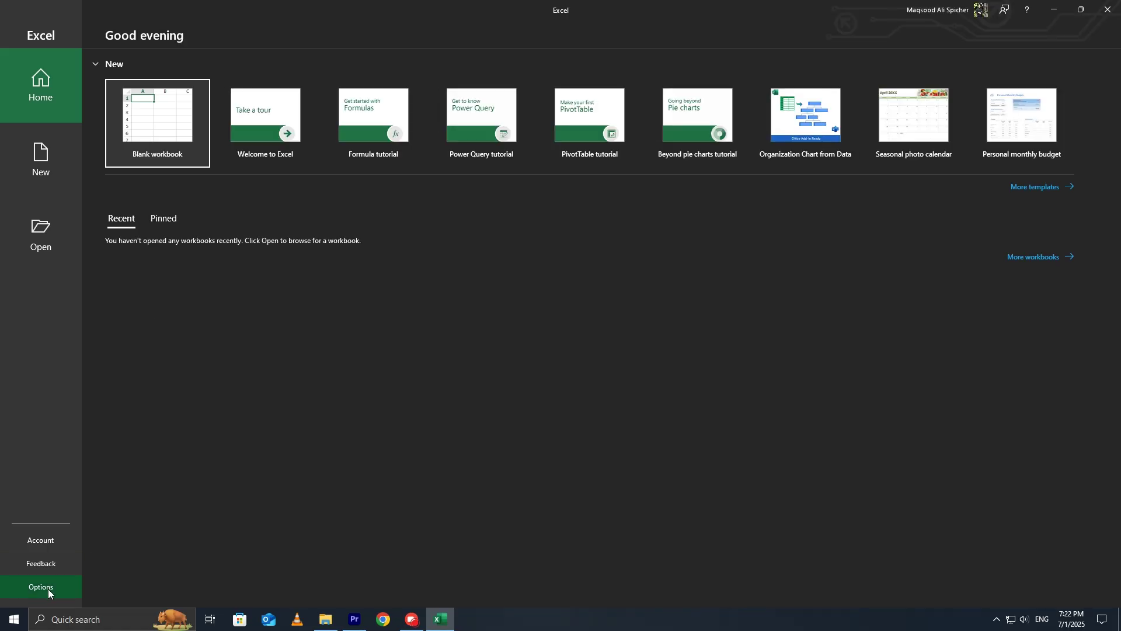
Look through Excel Options pages from Formulas to Trust Center and close them without changes.
left_click(48, 589)
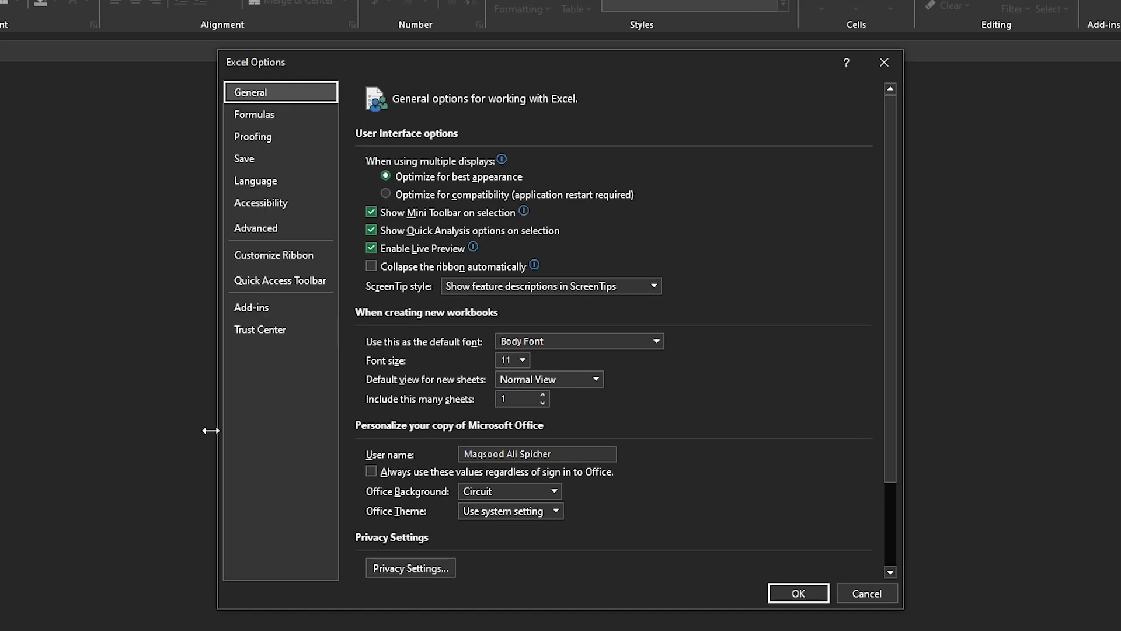
left_click(321, 221)
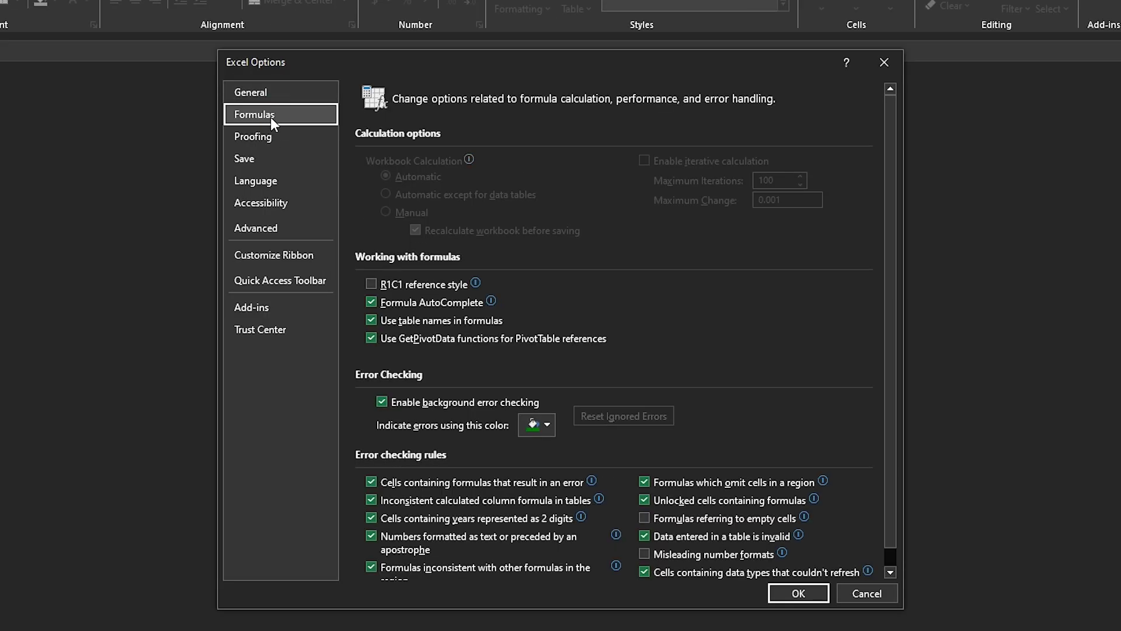
left_click(272, 137)
left_click(269, 159)
left_click(266, 181)
left_click(264, 202)
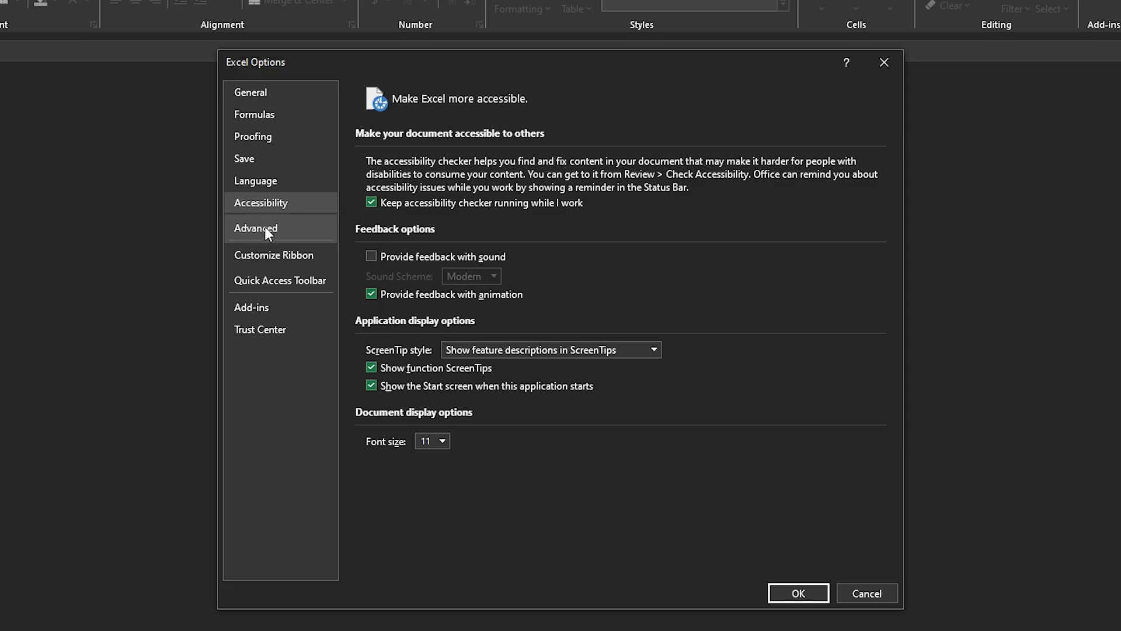
left_click(265, 228)
left_click(265, 253)
left_click(269, 279)
left_click(270, 328)
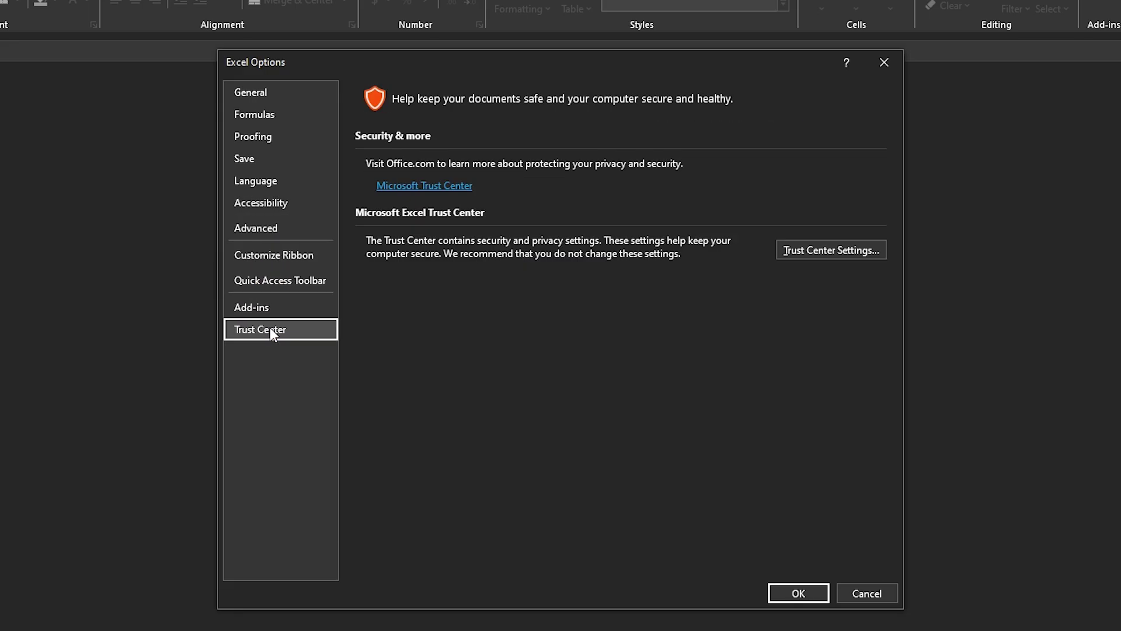
left_click(789, 593)
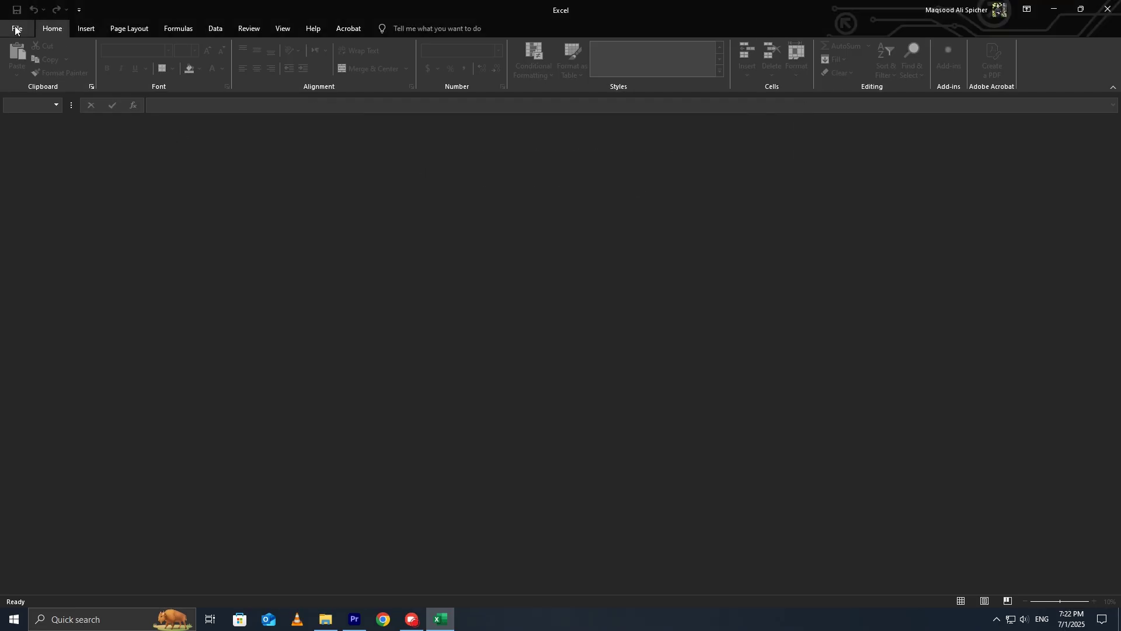
Return to the Excel home page and view the new workbook templates.
left_click(15, 27)
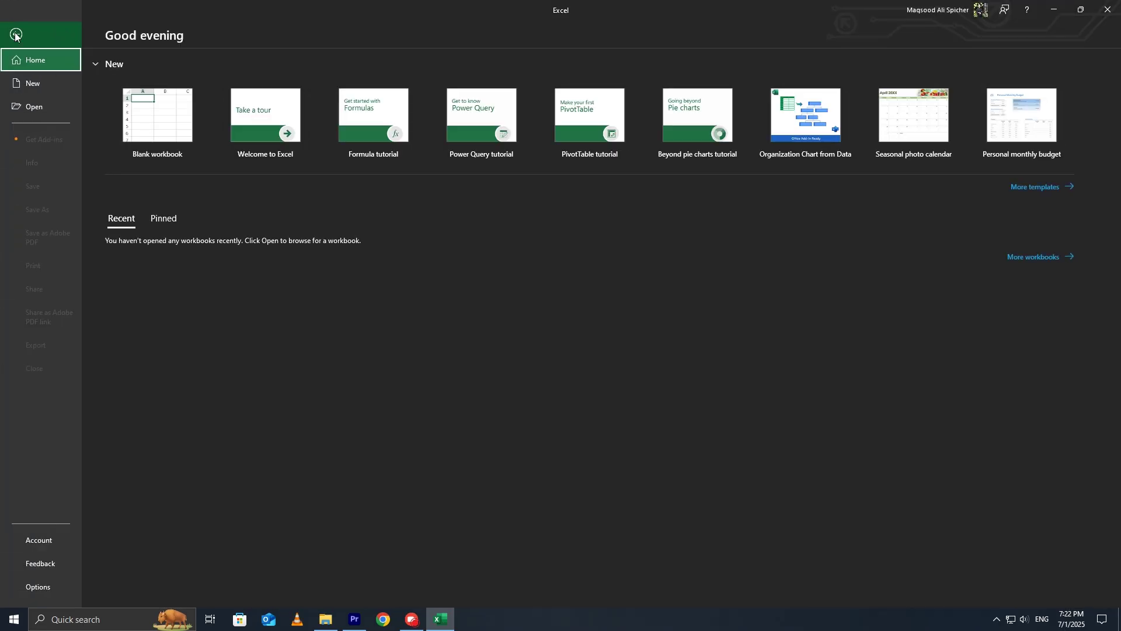
left_click(34, 82)
left_click(167, 120)
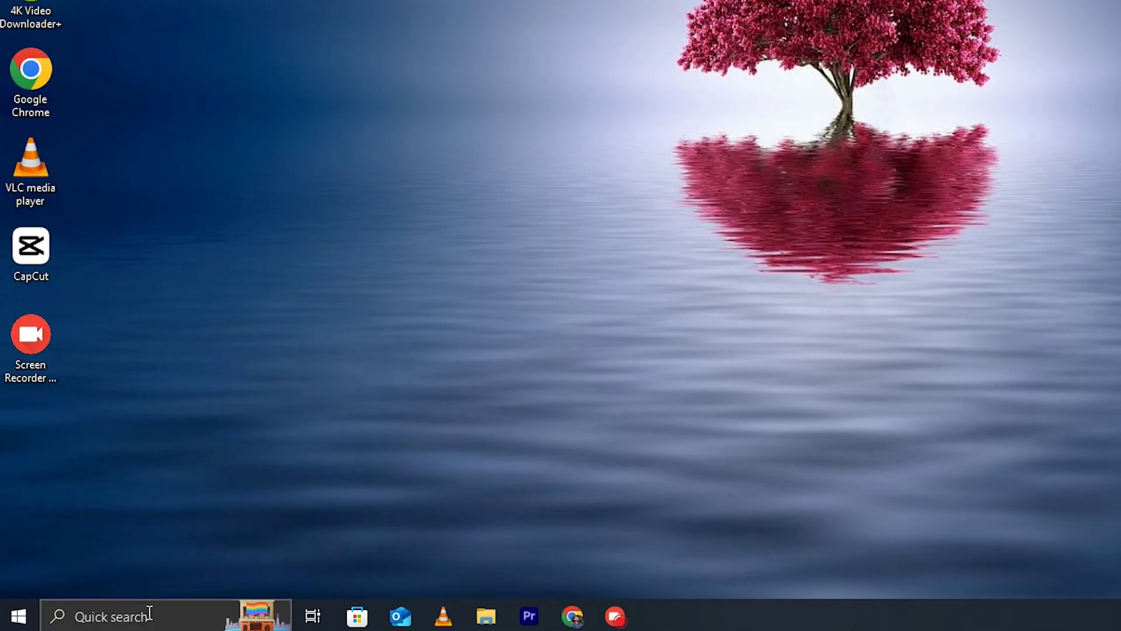
Search Windows for 'word', then 'excel', clearing the search box after each.
left_click(150, 613)
type("word")
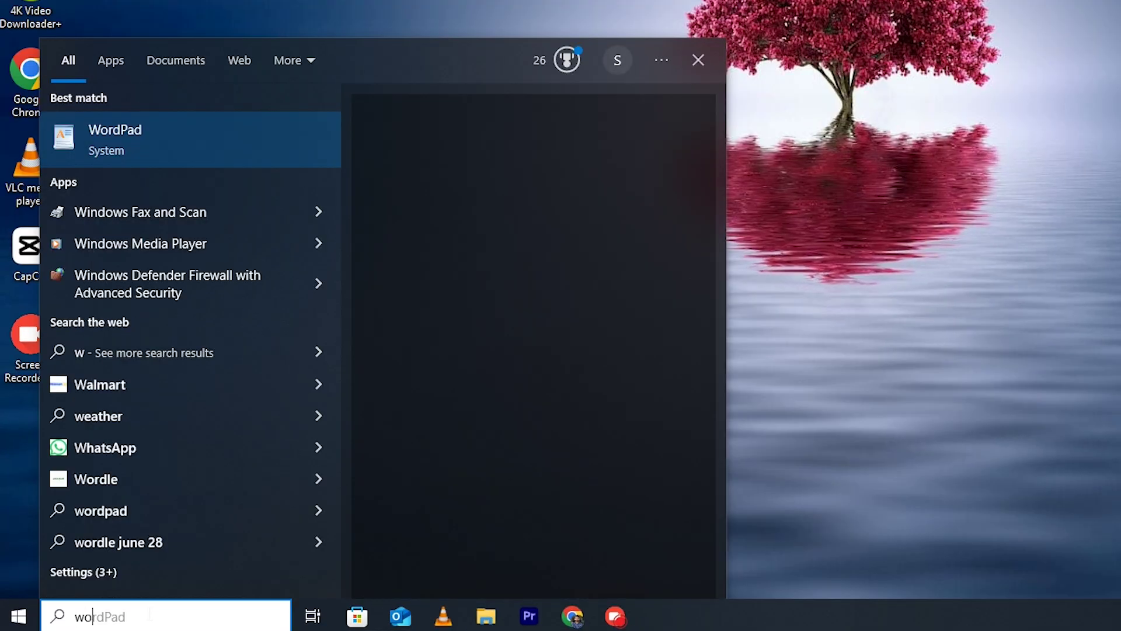
key("BackSpace")
key("BackSpace")
key("BackSpace")
key("BackSpace")
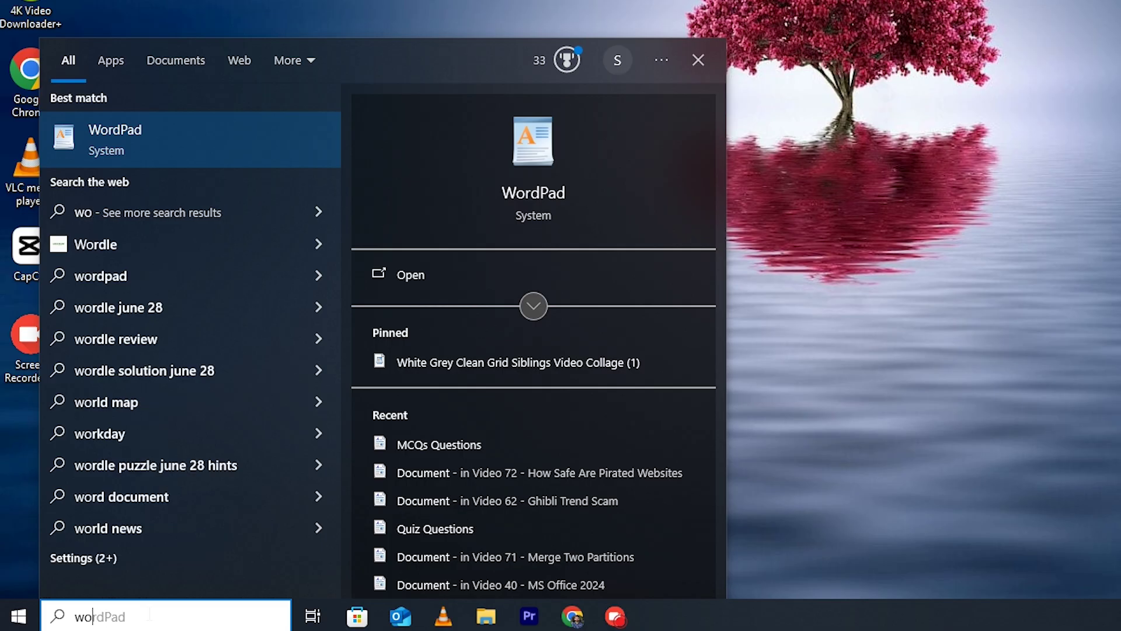
type("excel")
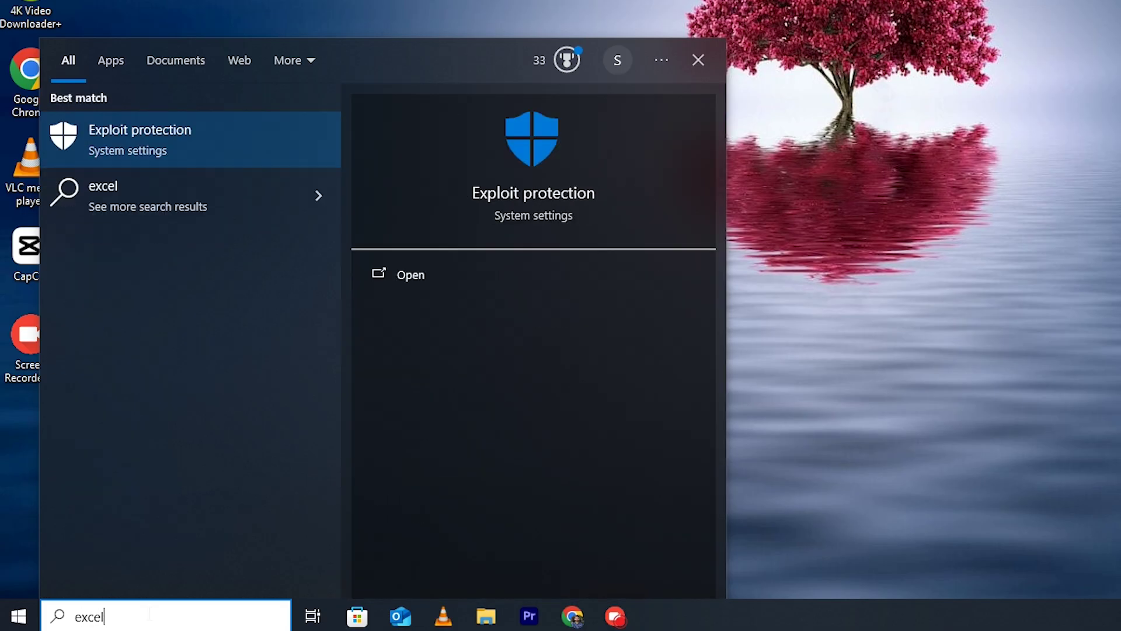
key("BackSpace")
key("BackSpace")
key("BackSpace")
key("BackSpace")
key("BackSpace")
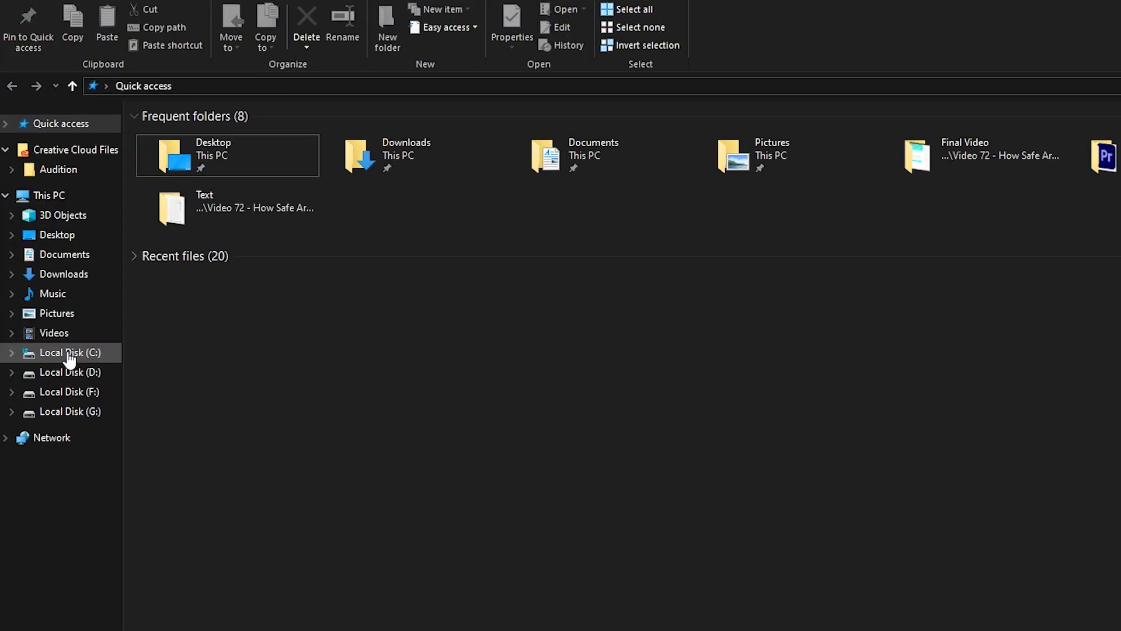
Browse Program Files and Program Files (x86) on Local Disk (C:), then search the drive for 'office'.
left_click(67, 353)
double_click(219, 206)
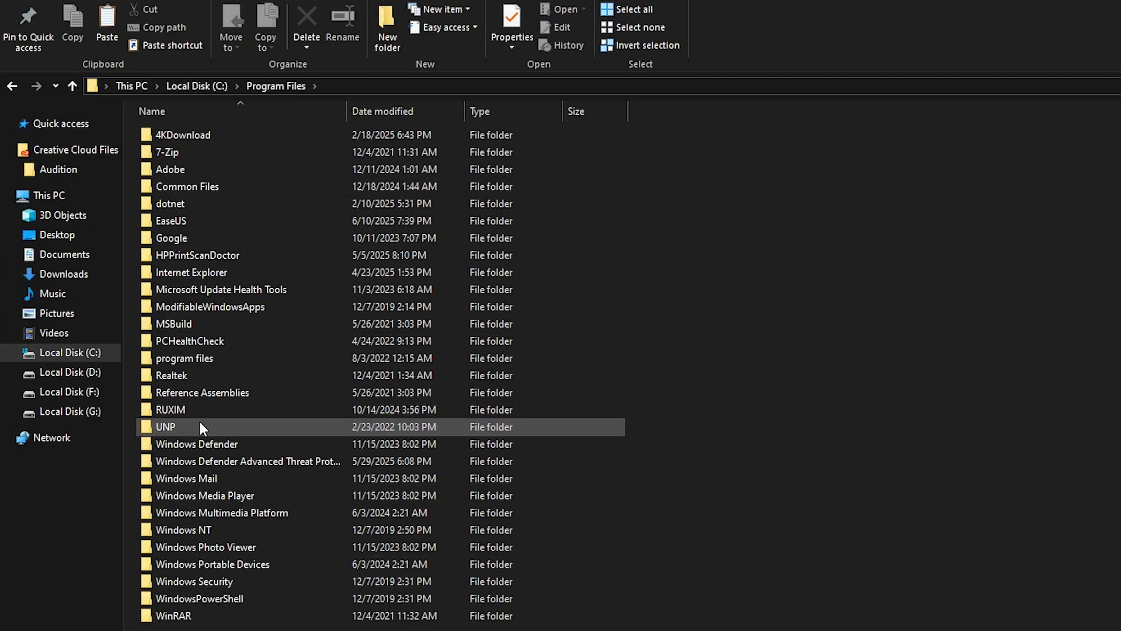
left_click(11, 86)
double_click(191, 219)
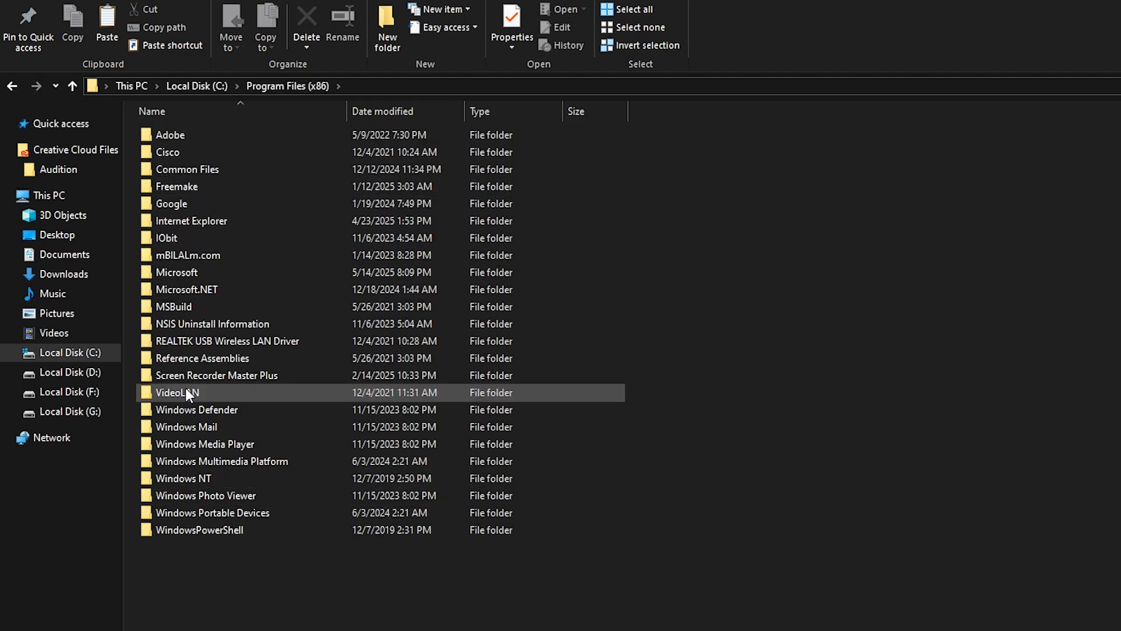
key("alt+Left")
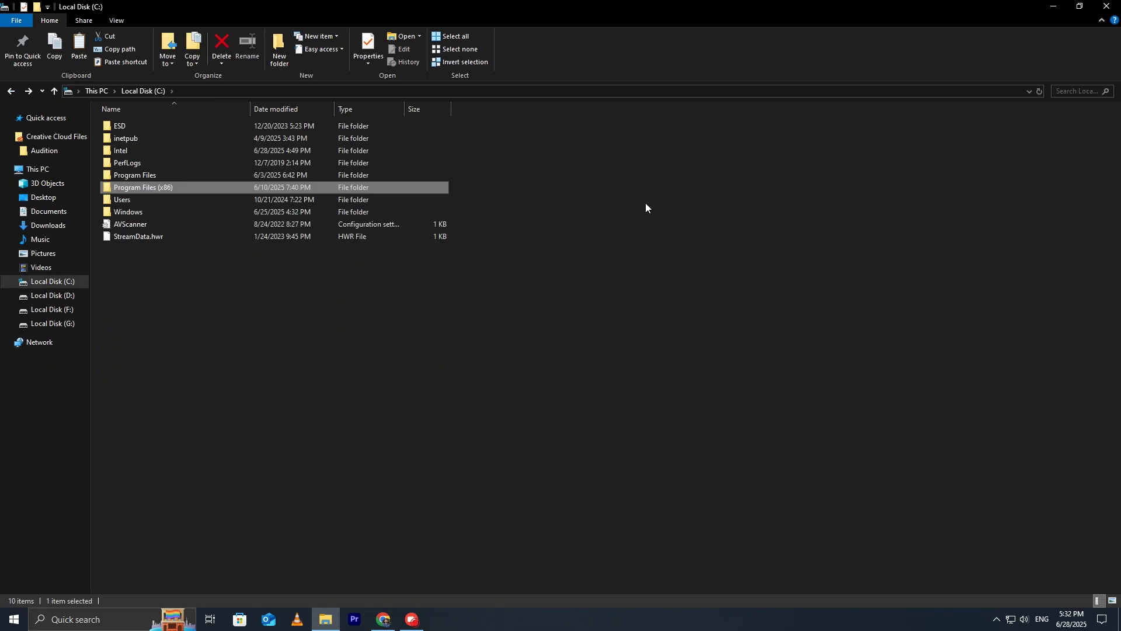
left_click(1076, 92)
type("o")
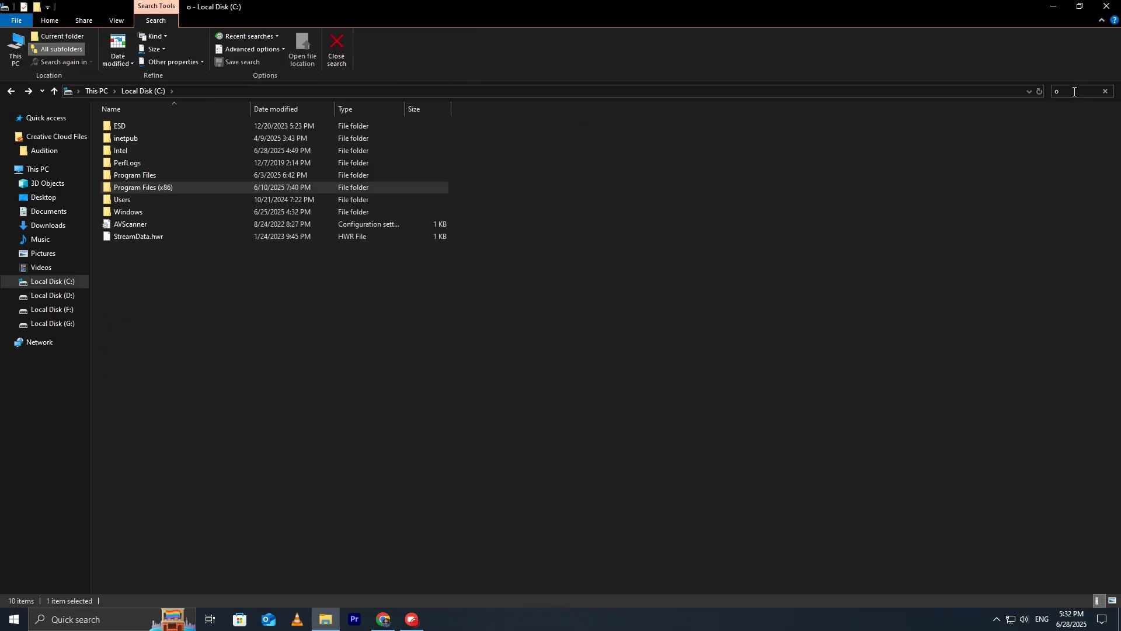
type("ffice")
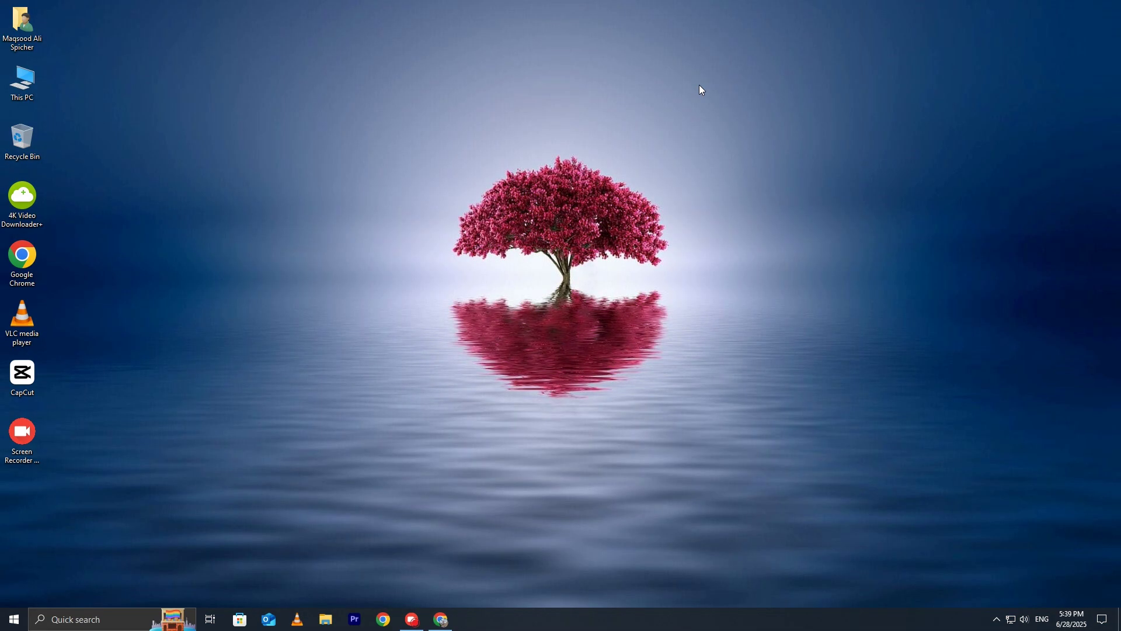
Create a new desktop folder named 'Office 2024'.
right_click(271, 306)
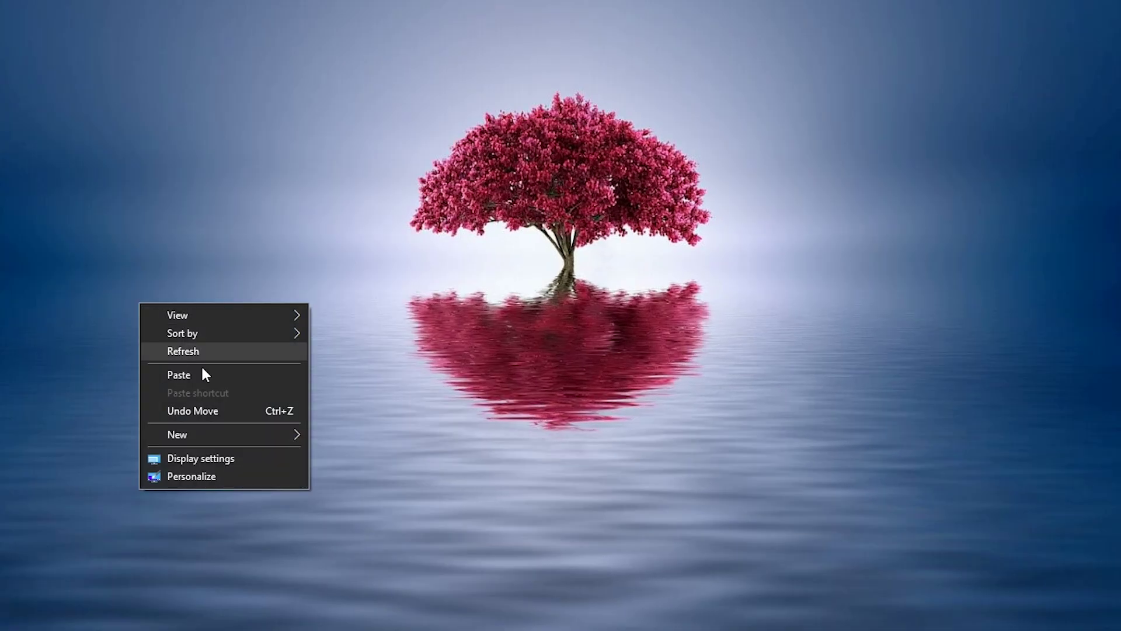
mouse_move(244, 434)
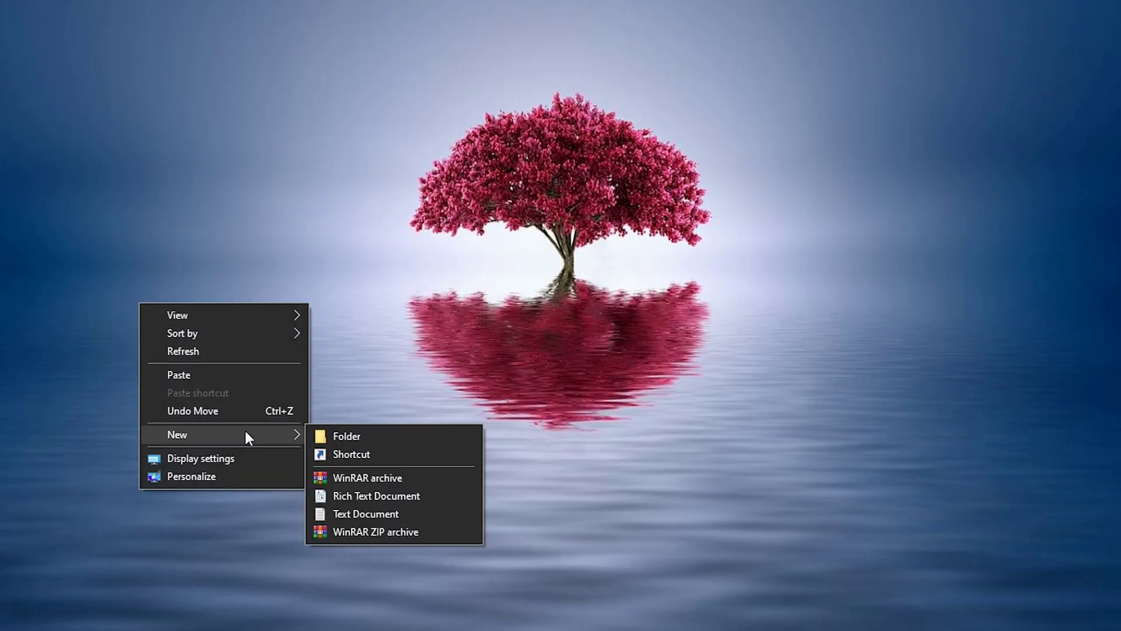
left_click(353, 440)
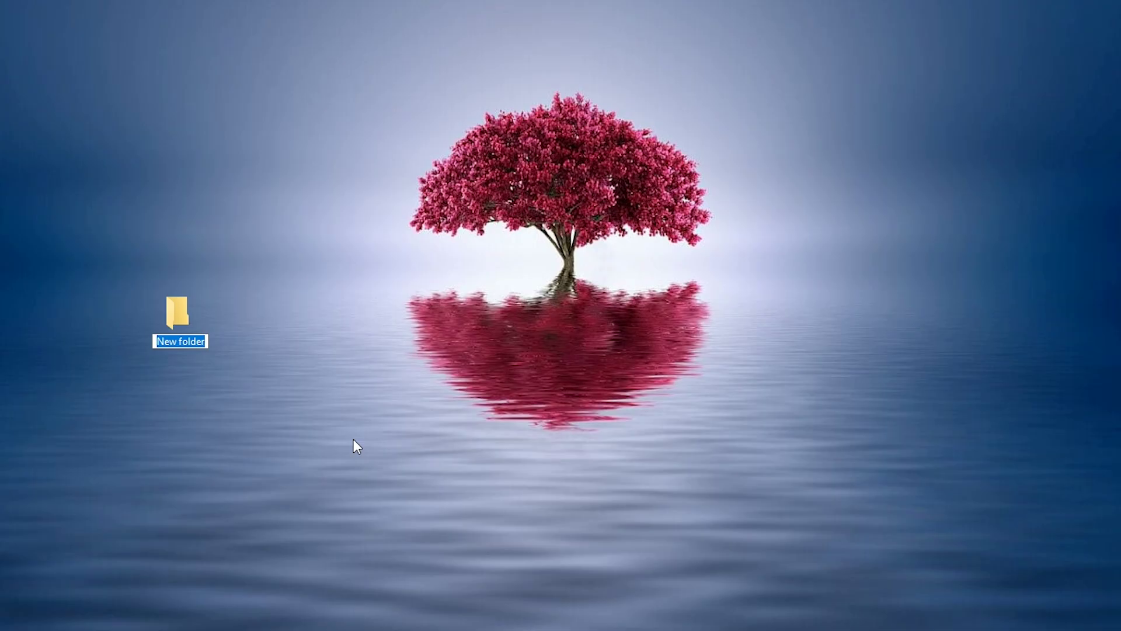
type("offi")
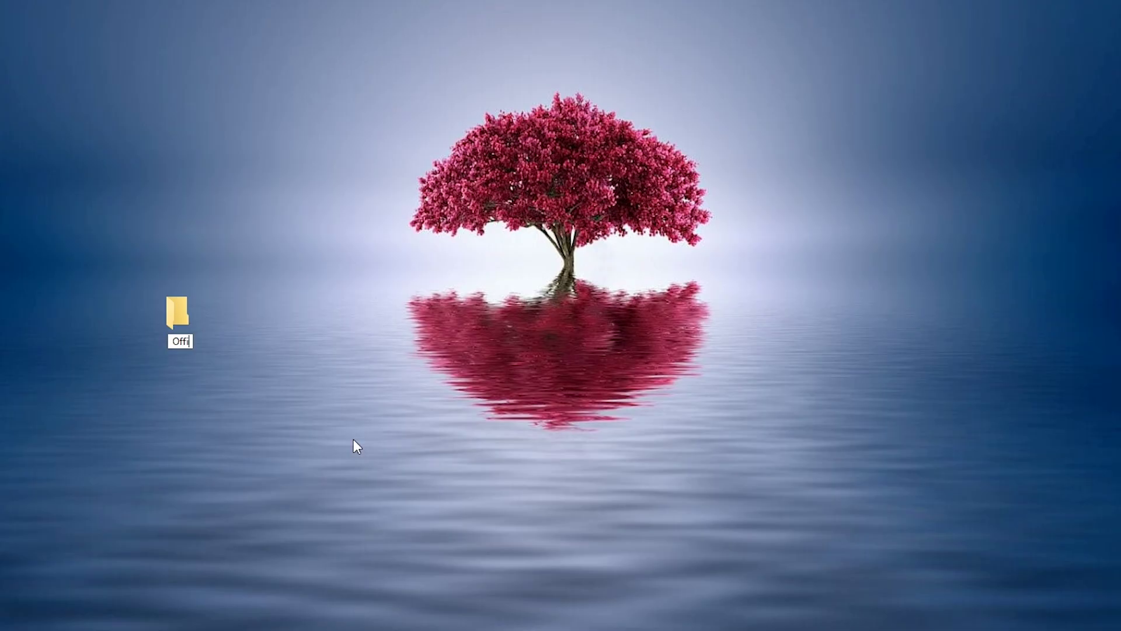
type("ce 2024")
key("Return")
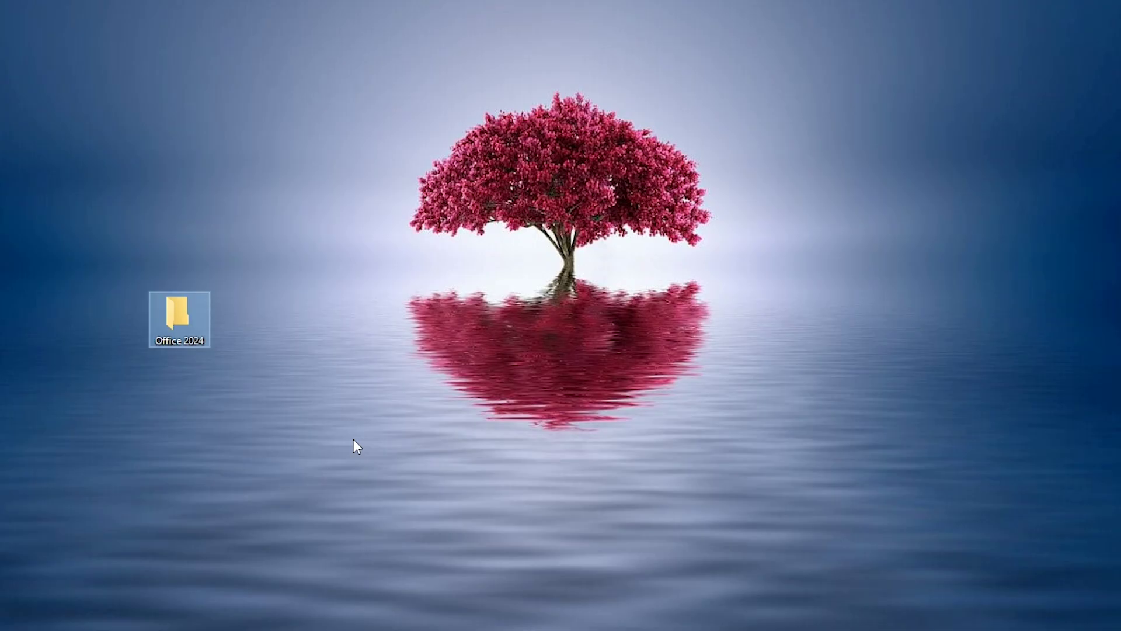
left_click(333, 428)
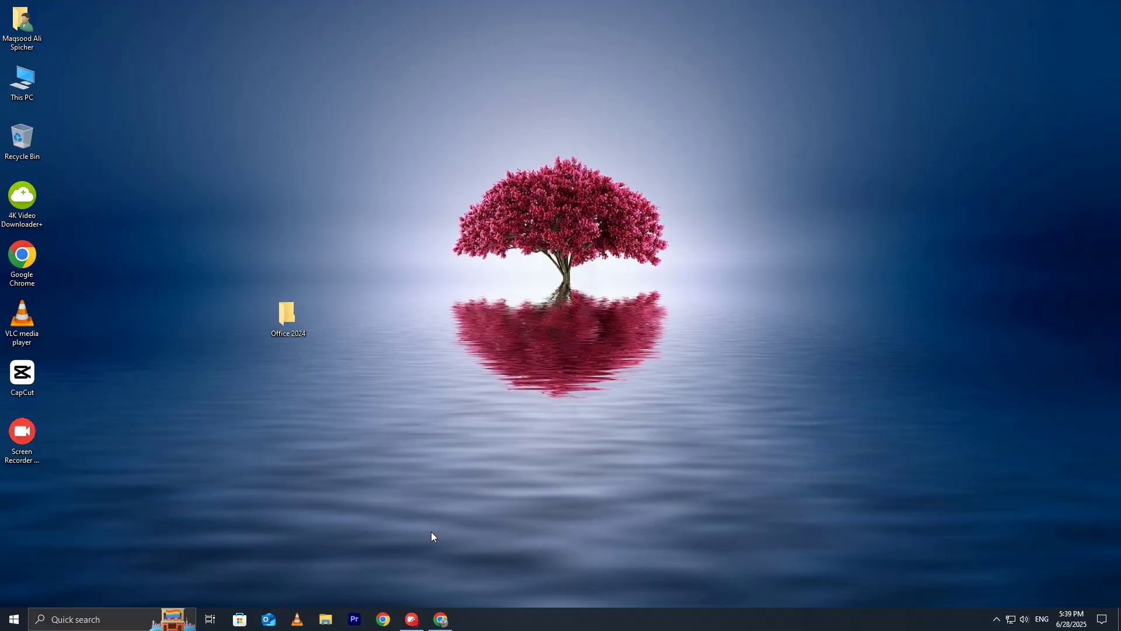
Download officedeploymenttool_18827-20140.exe from Microsoft via Chrome and show it in the Downloads folder.
left_click(440, 618)
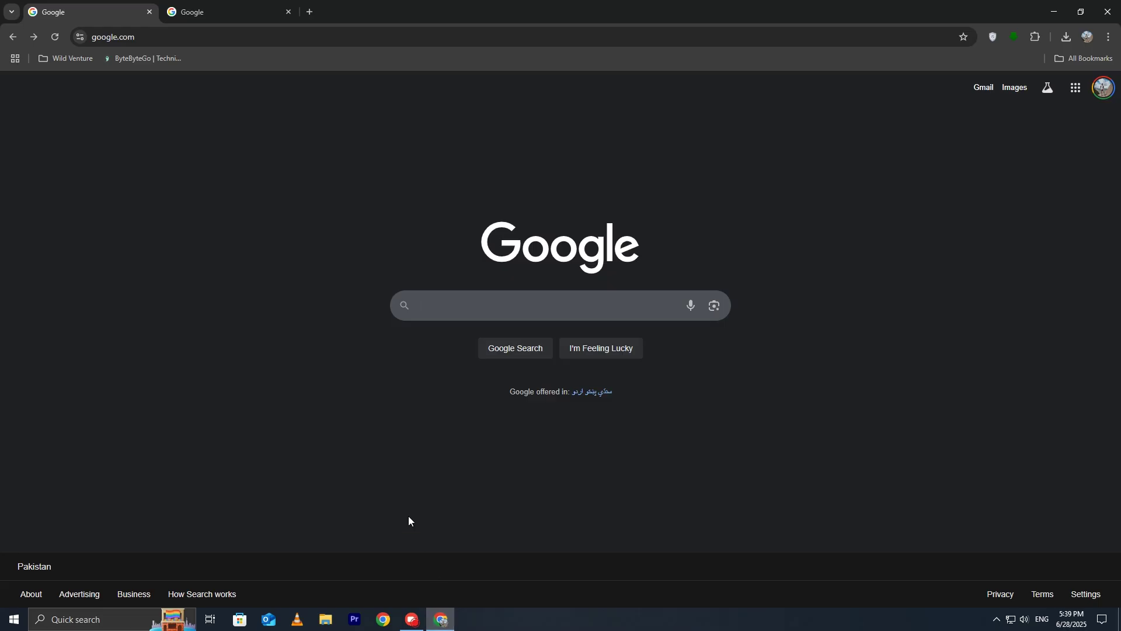
type("office")
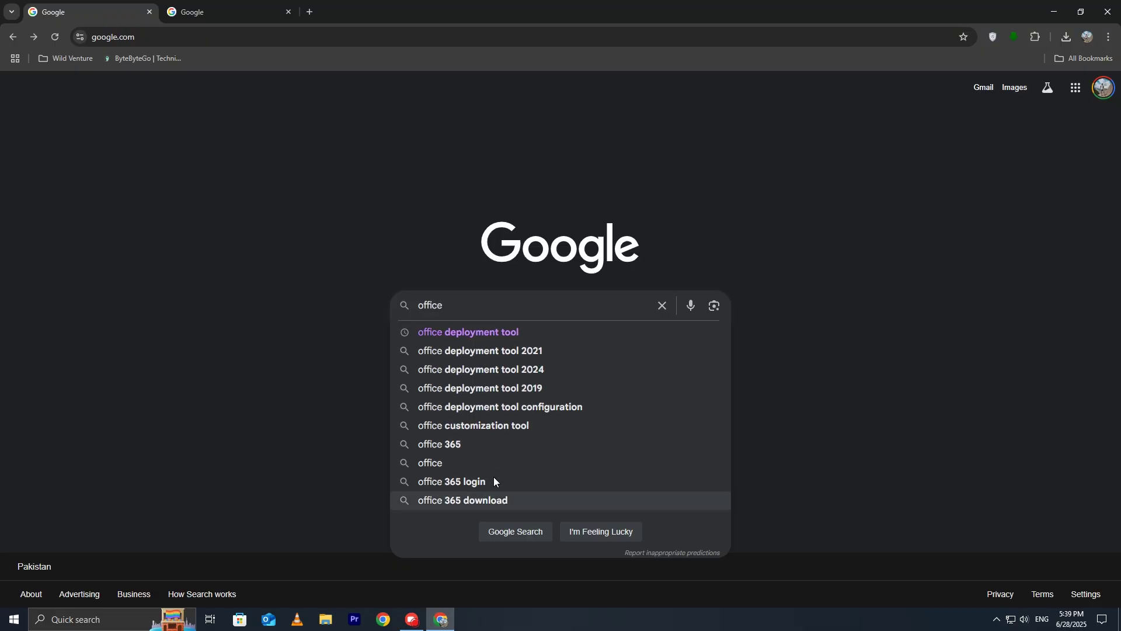
left_click(531, 335)
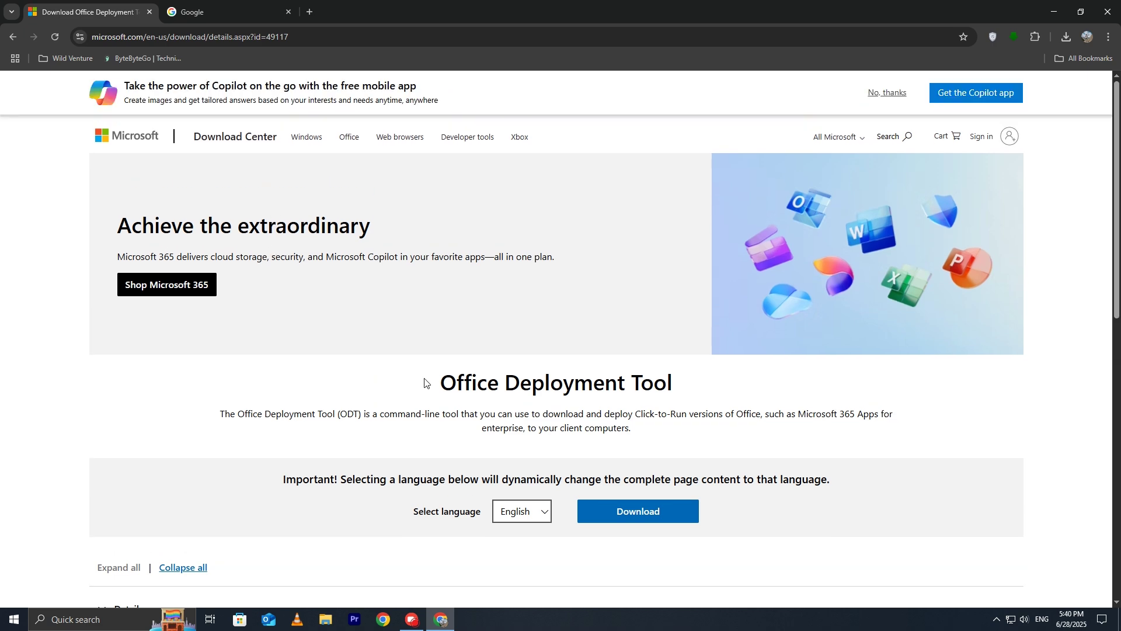
left_click(642, 517)
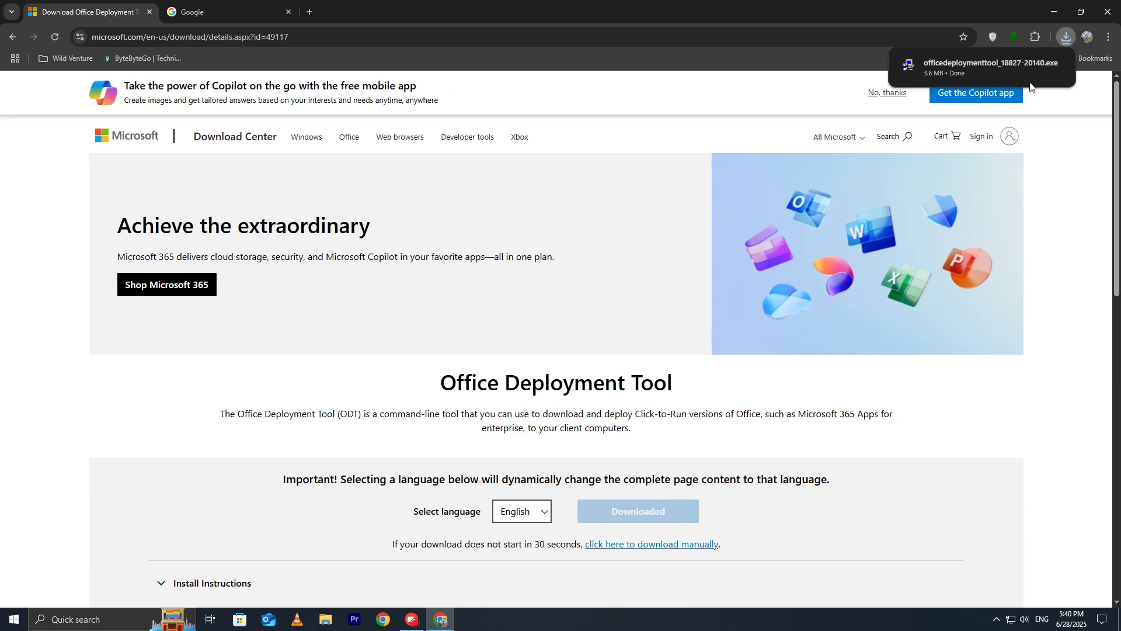
left_click(1036, 65)
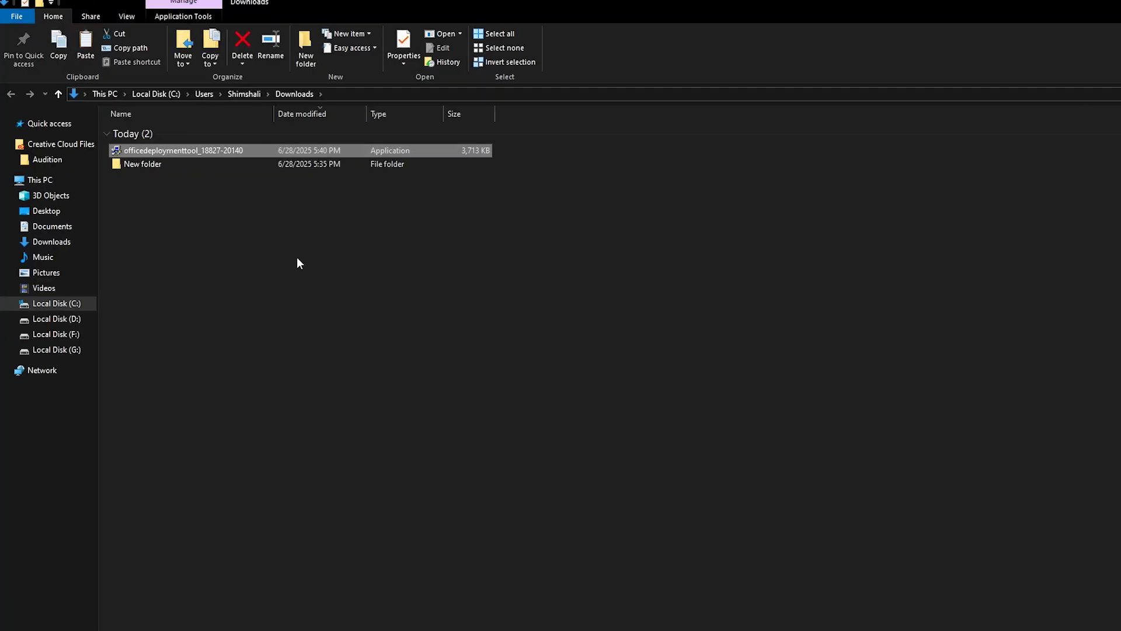
Run the Office Deployment Tool installer as administrator and accept the Microsoft Software License Terms.
right_click(262, 175)
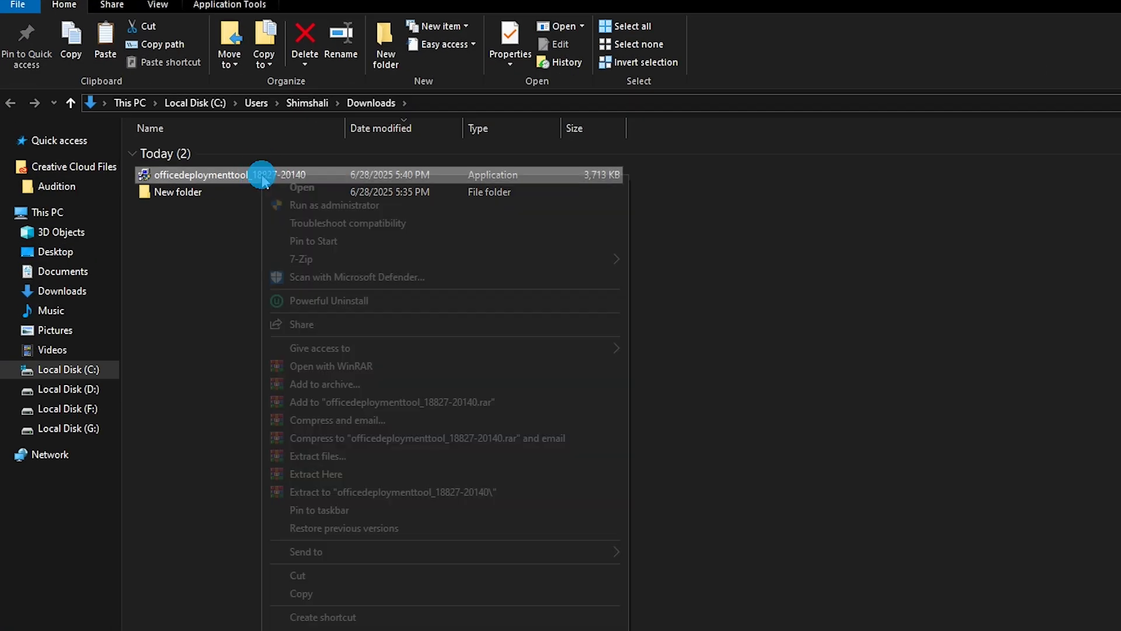
left_click(307, 205)
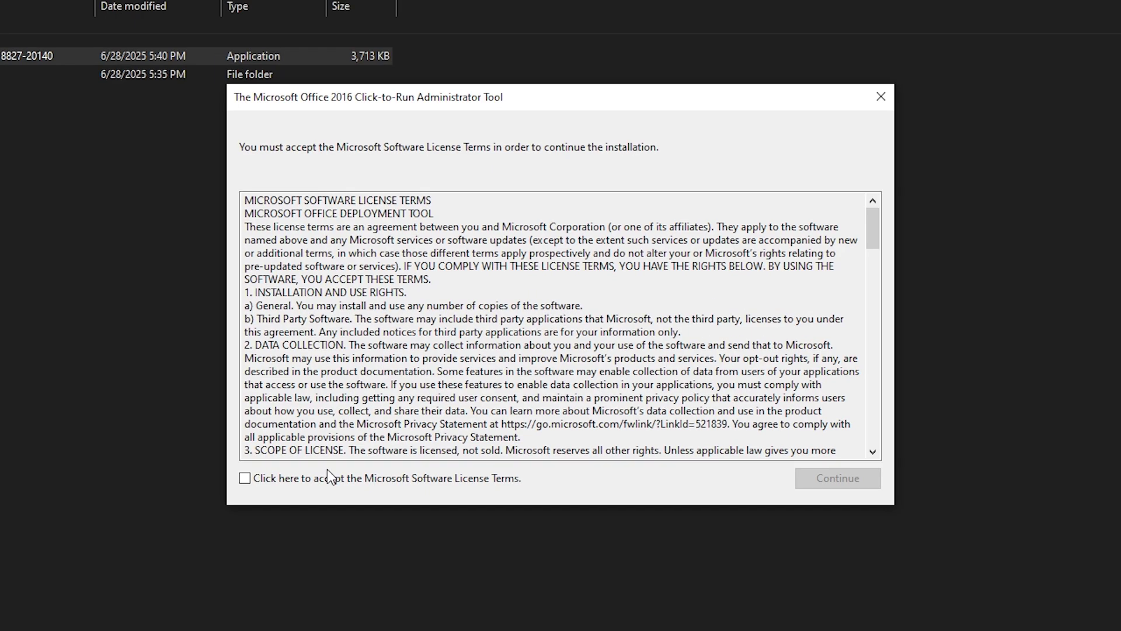
left_click(245, 478)
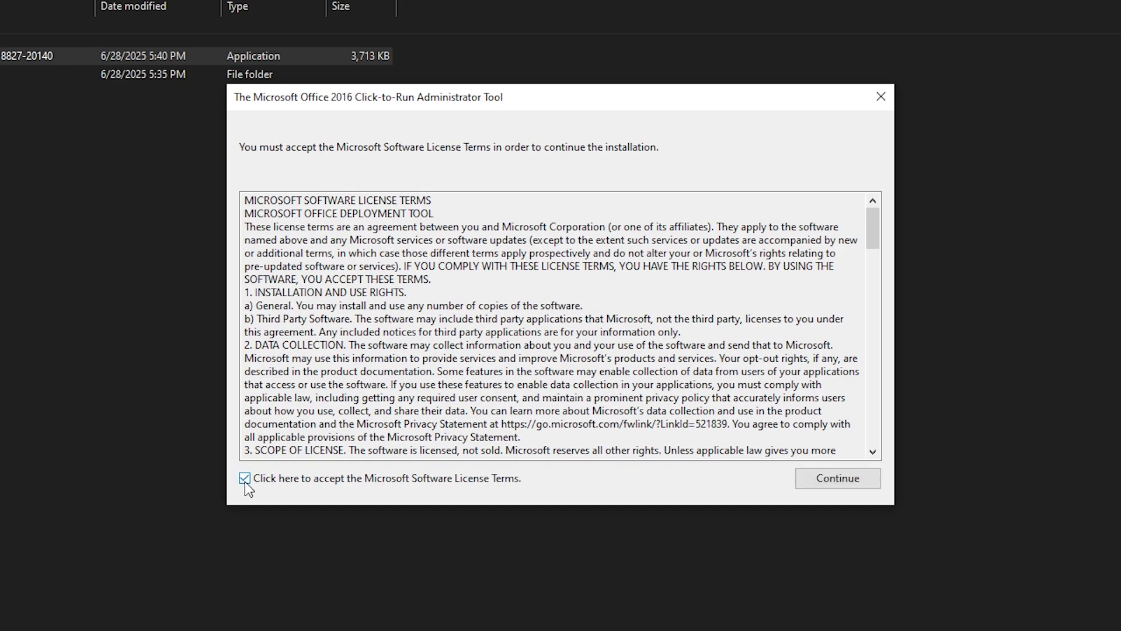
left_click(847, 483)
Extract the deployment files into the Office 2024 folder on the Desktop.
left_click(441, 276)
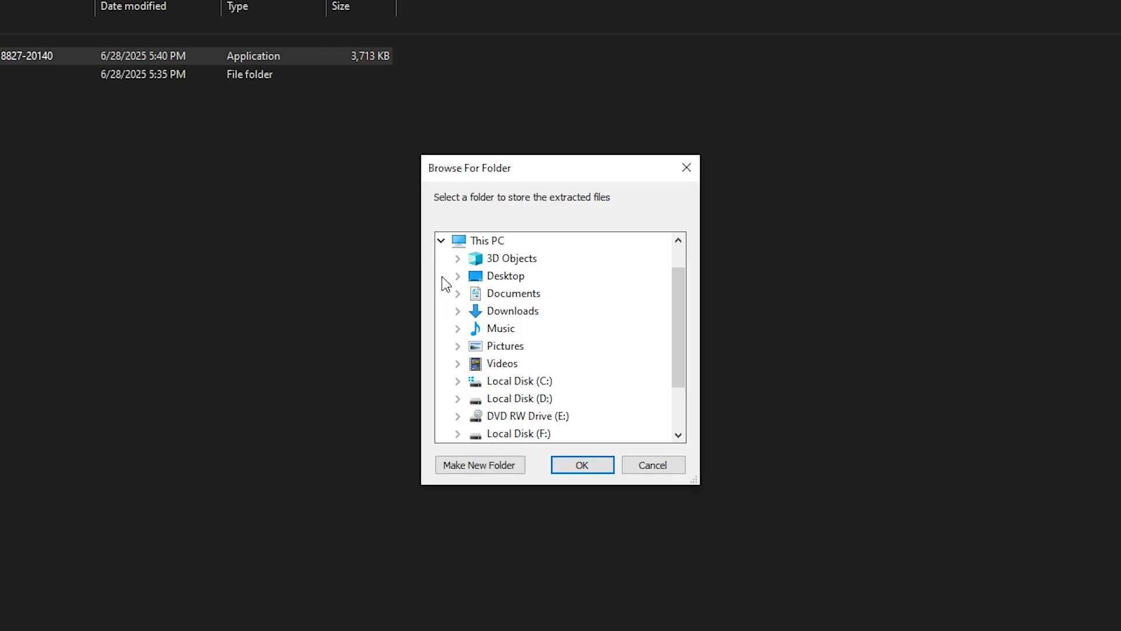
left_click(458, 276)
left_click(525, 294)
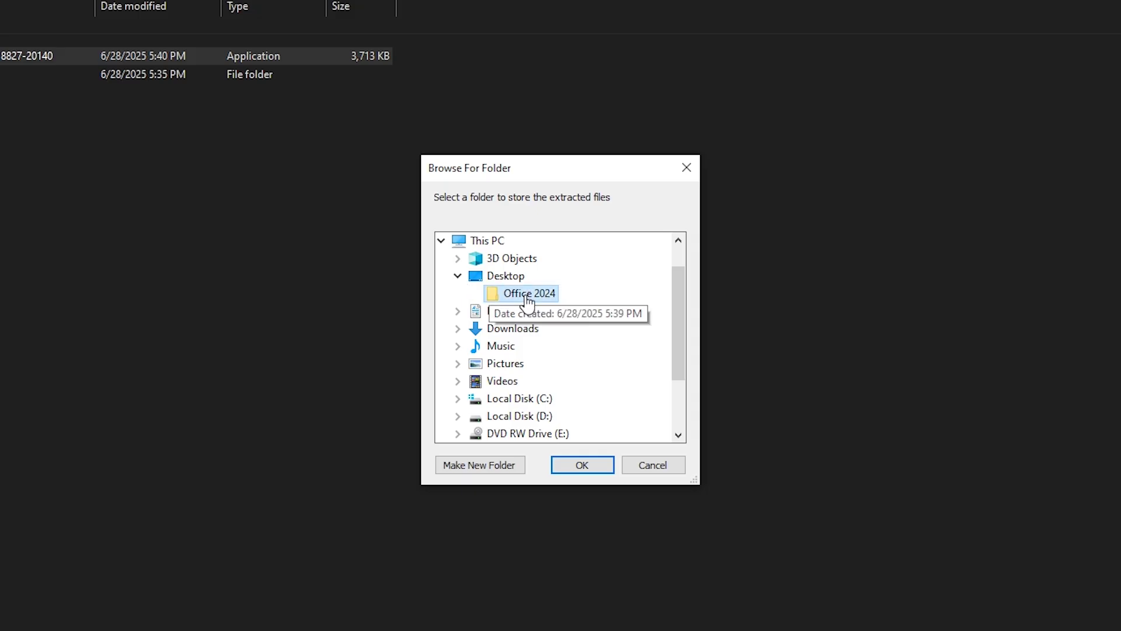
left_click(583, 465)
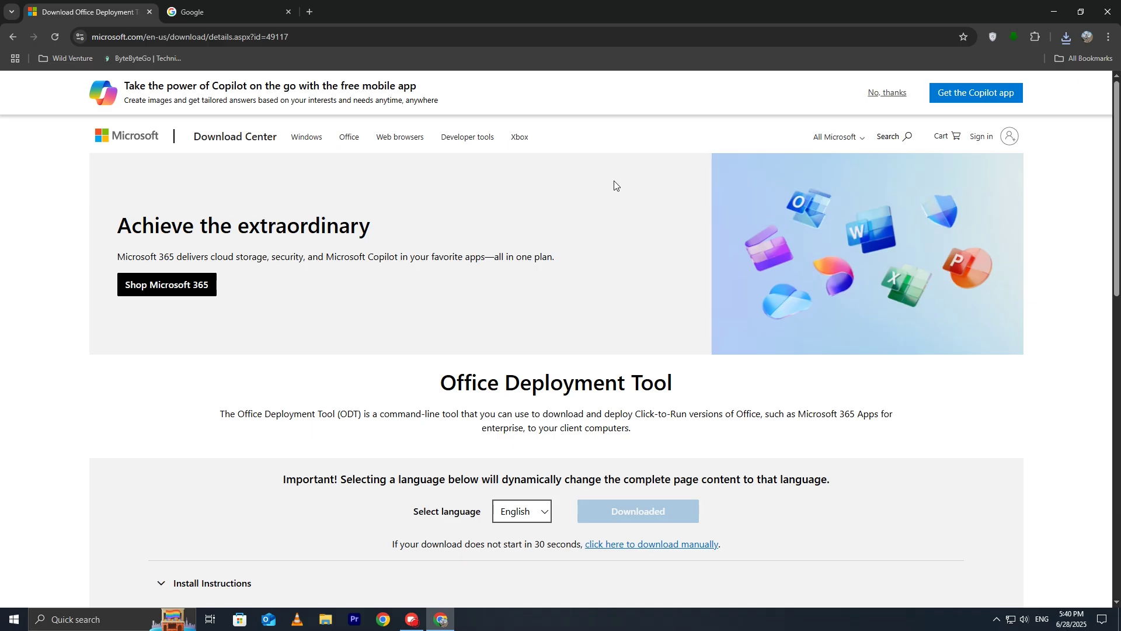
Search Google for 'office customization tool' and open the first result in the Google tab.
left_click(233, 9)
type("offie u")
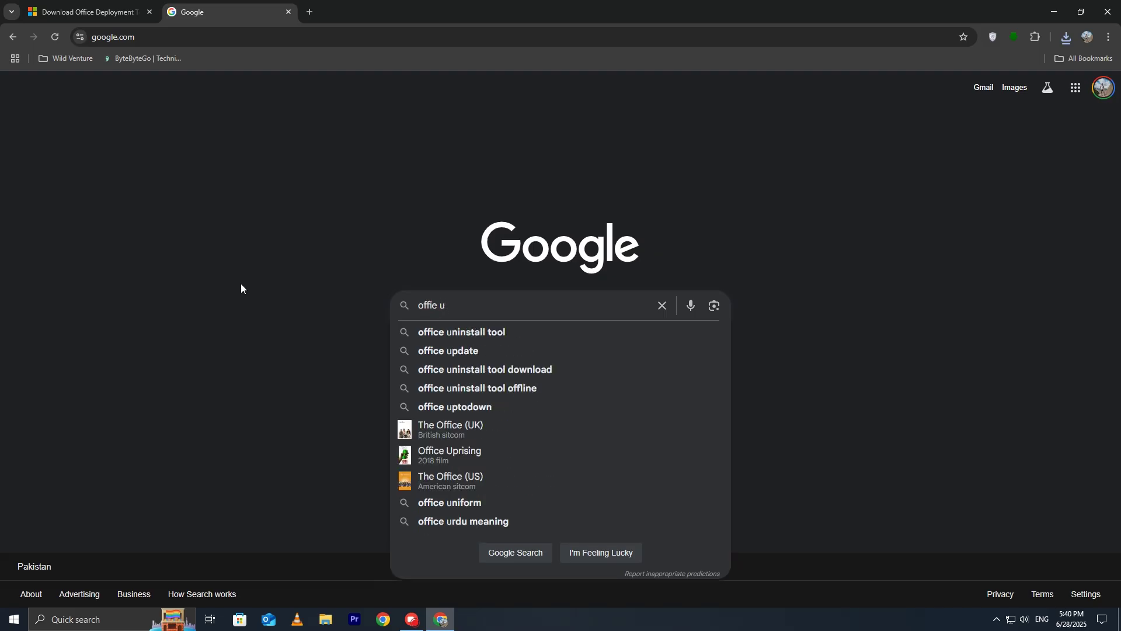
key("BackSpace")
type("c")
left_click(500, 338)
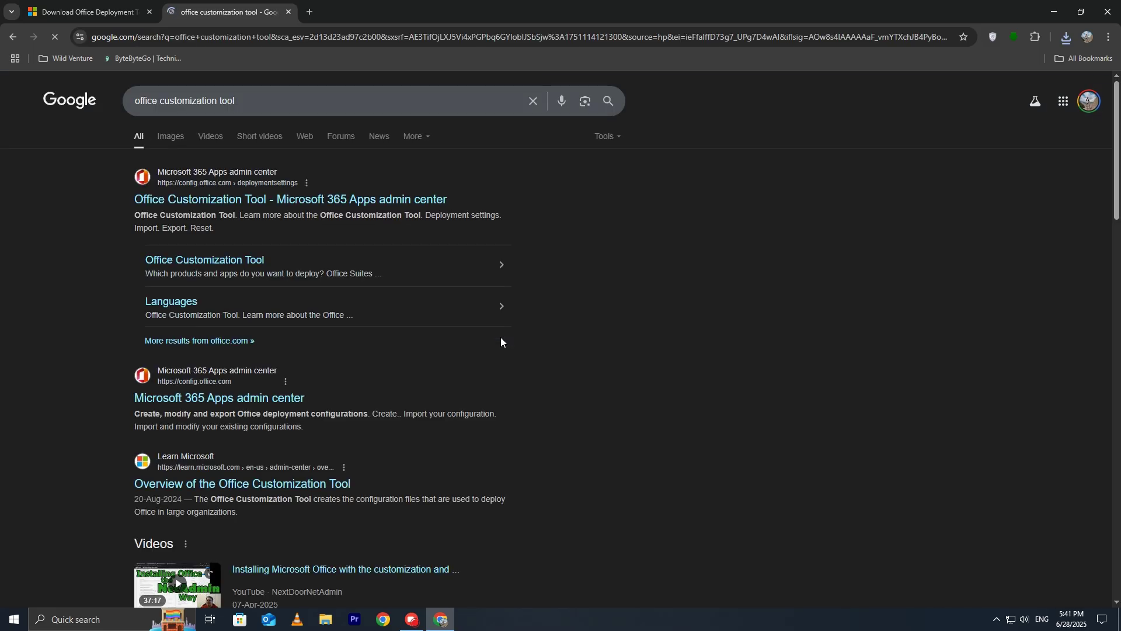
left_click(283, 200)
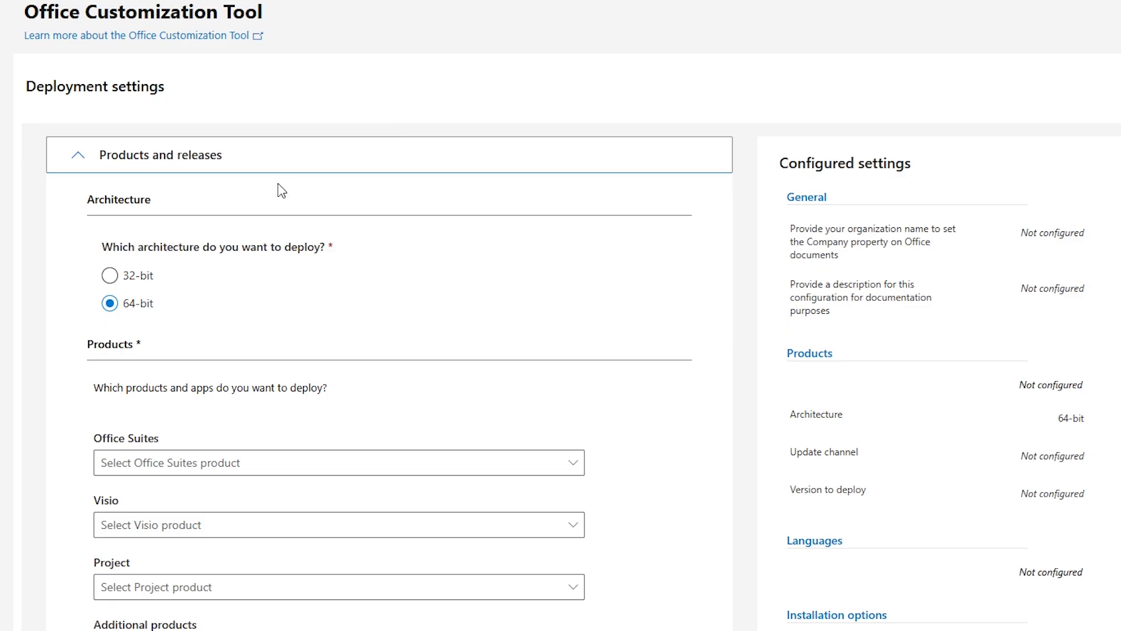
Keep 64-bit architecture, choose Office LTSC Professional Plus 2024, and keep the Latest version.
left_click(110, 275)
left_click(110, 303)
scroll(204, 309, "down", 3)
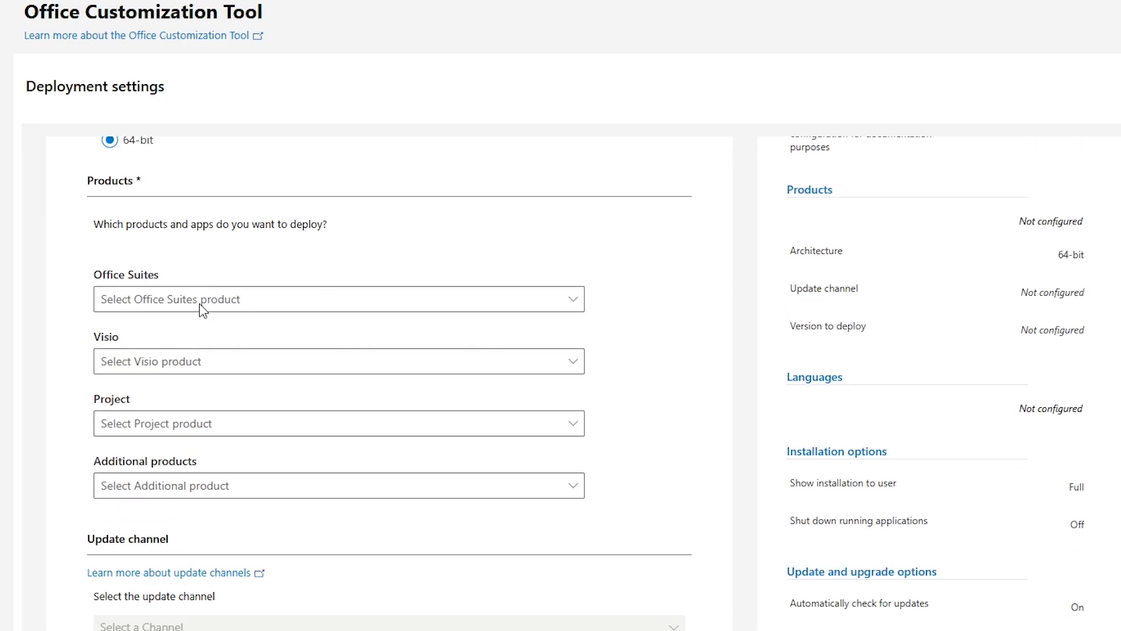
left_click(559, 303)
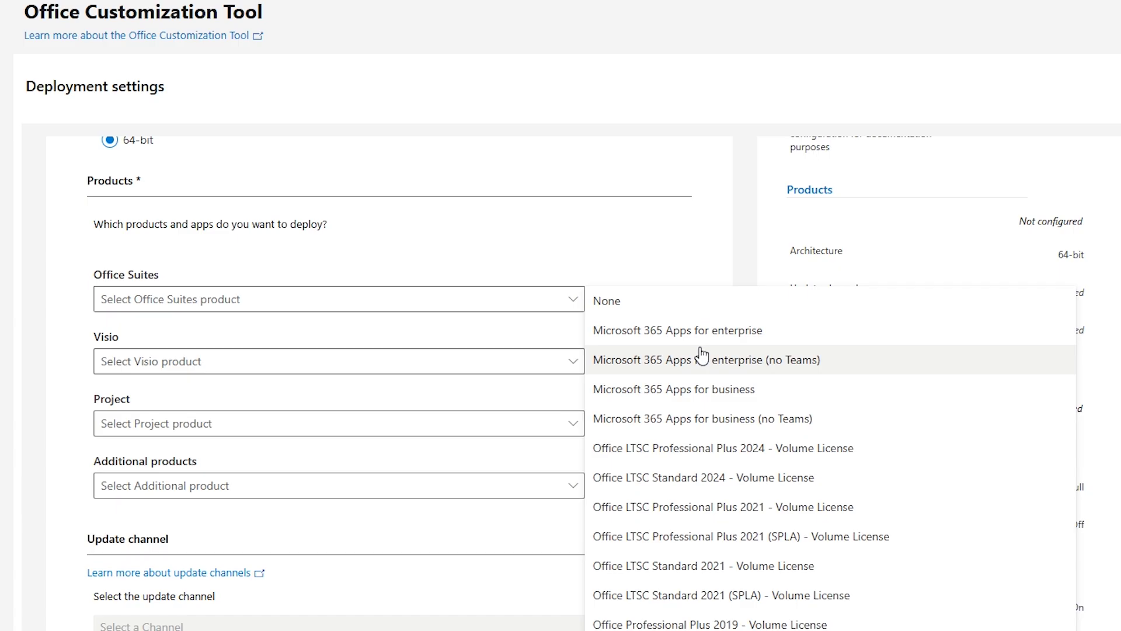
left_click(715, 450)
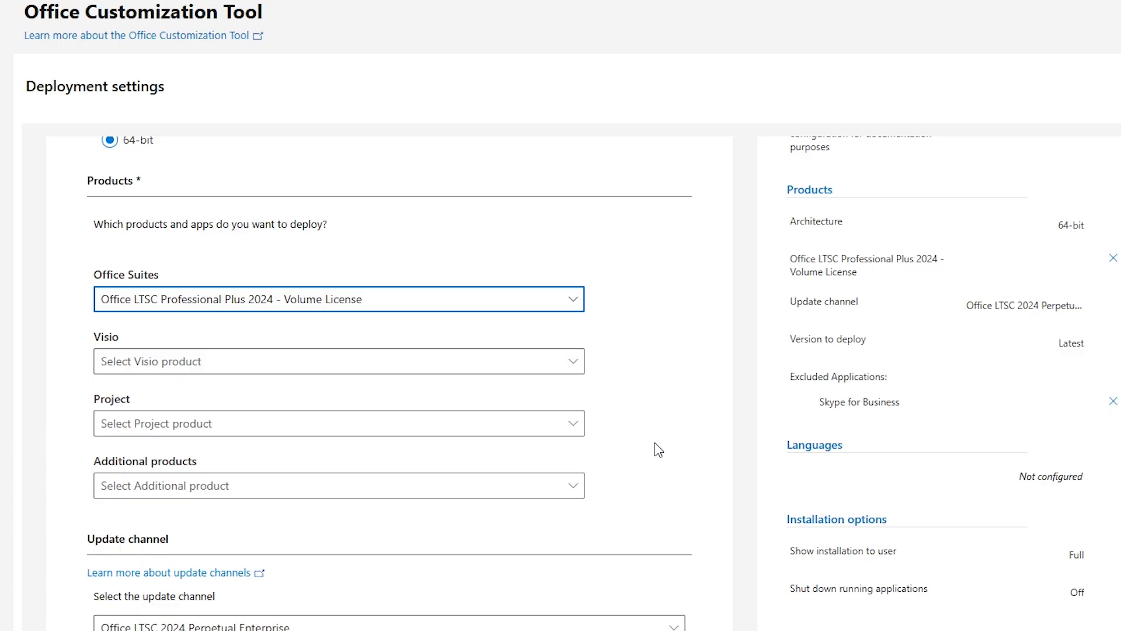
scroll(657, 447, "down", 3)
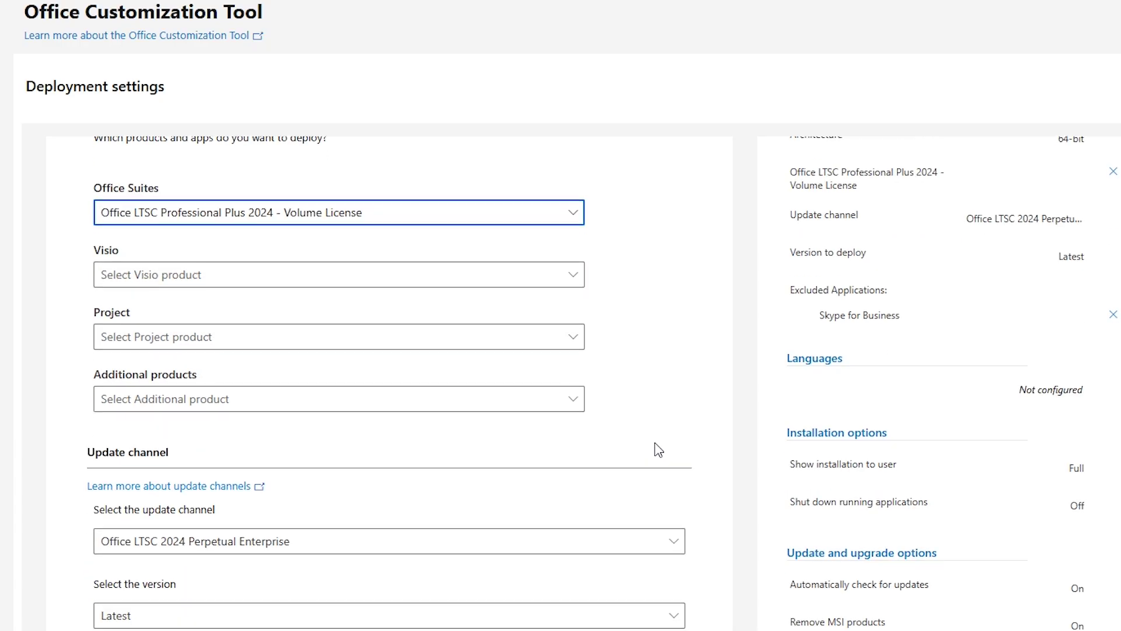
left_click(439, 539)
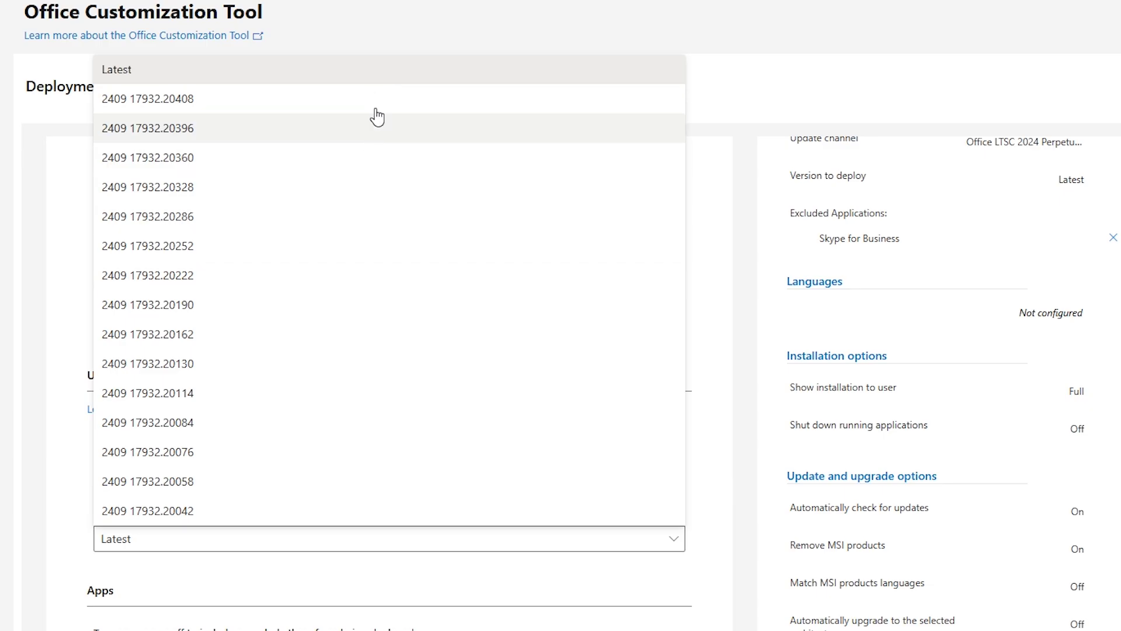
left_click(380, 69)
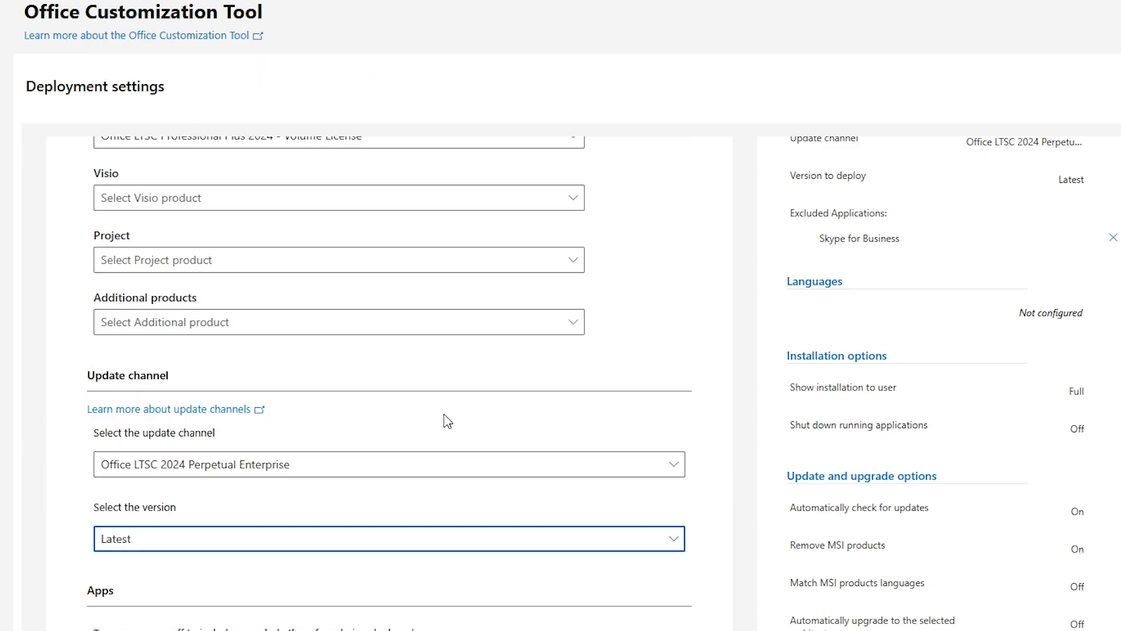
Exclude Access, OneNote, PowerPoint, OneDrive Desktop, Outlook (classic) and Publisher from the deployment.
scroll(448, 420, "down", 5)
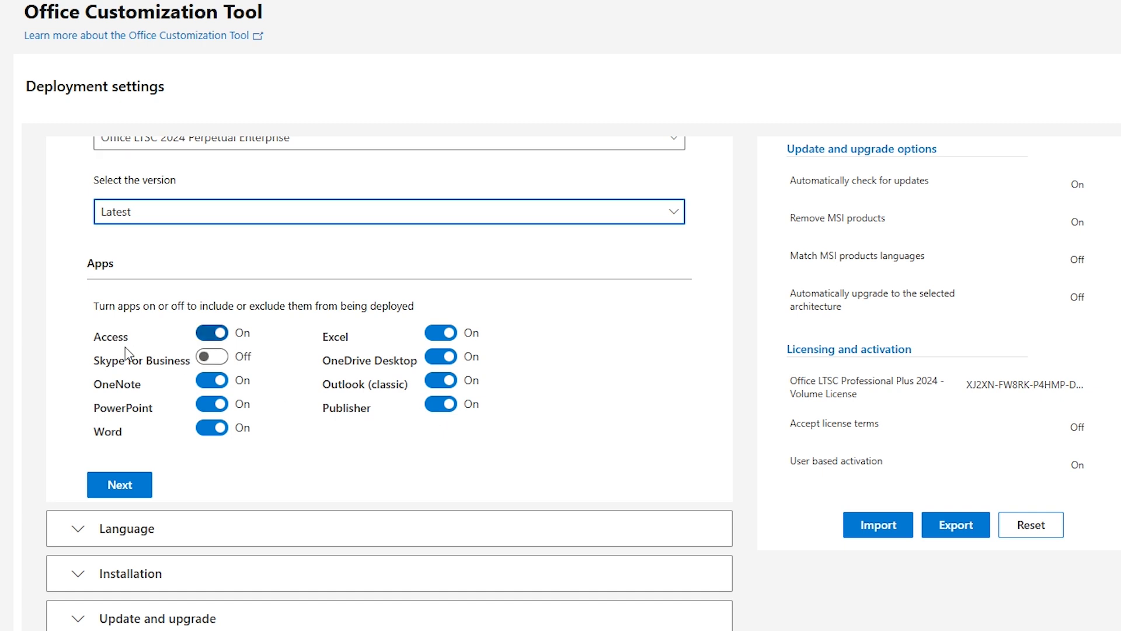
left_click(219, 342)
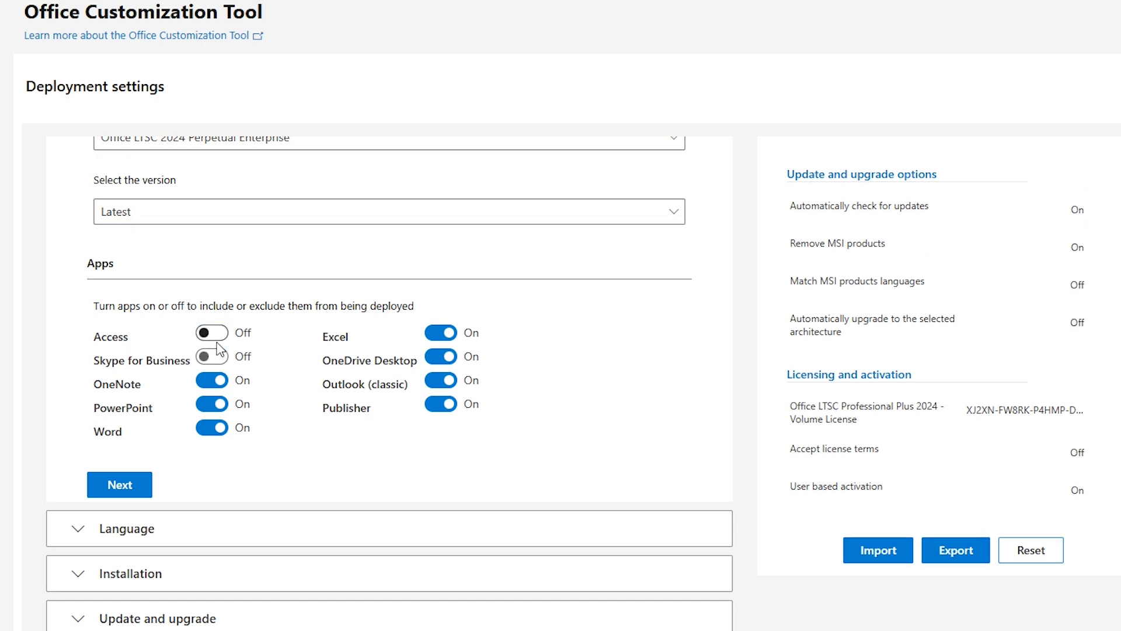
left_click(220, 383)
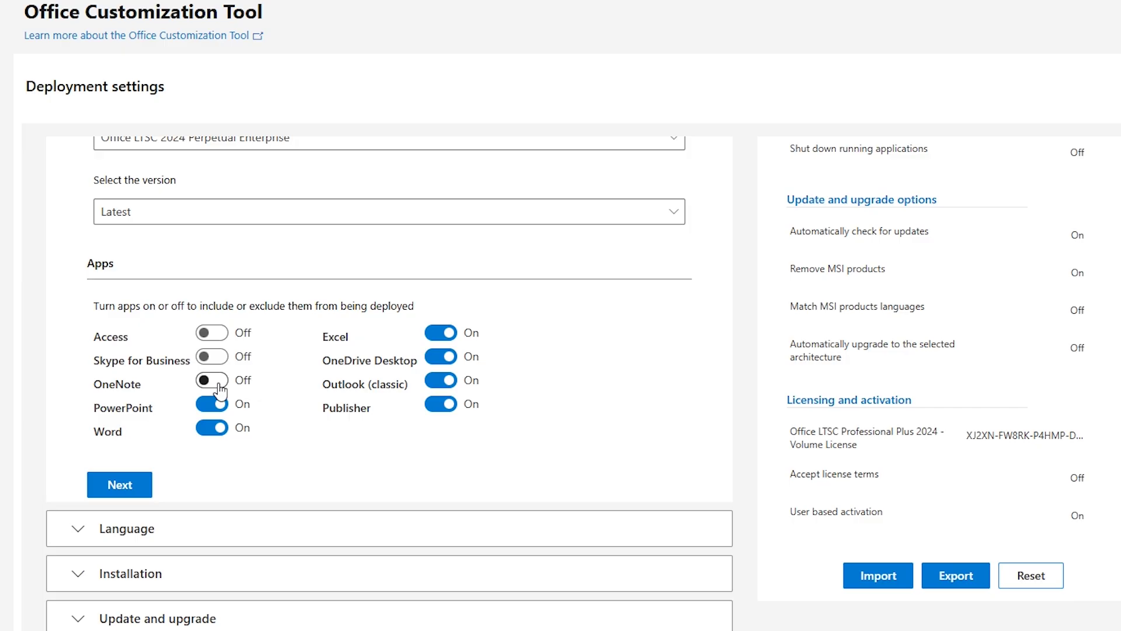
left_click(220, 405)
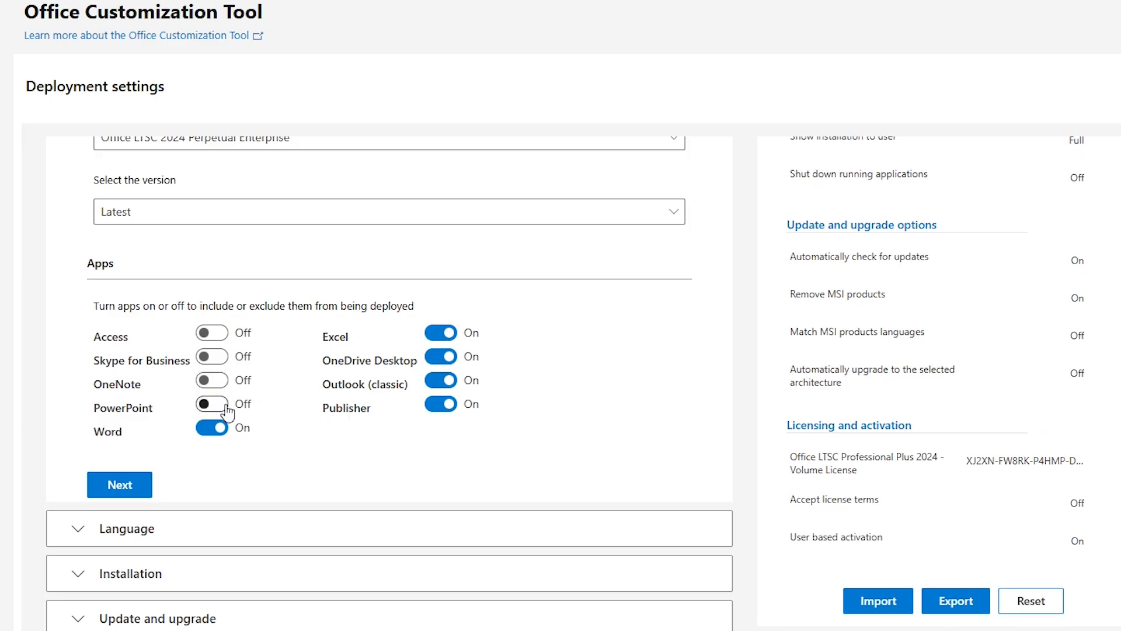
left_click(450, 362)
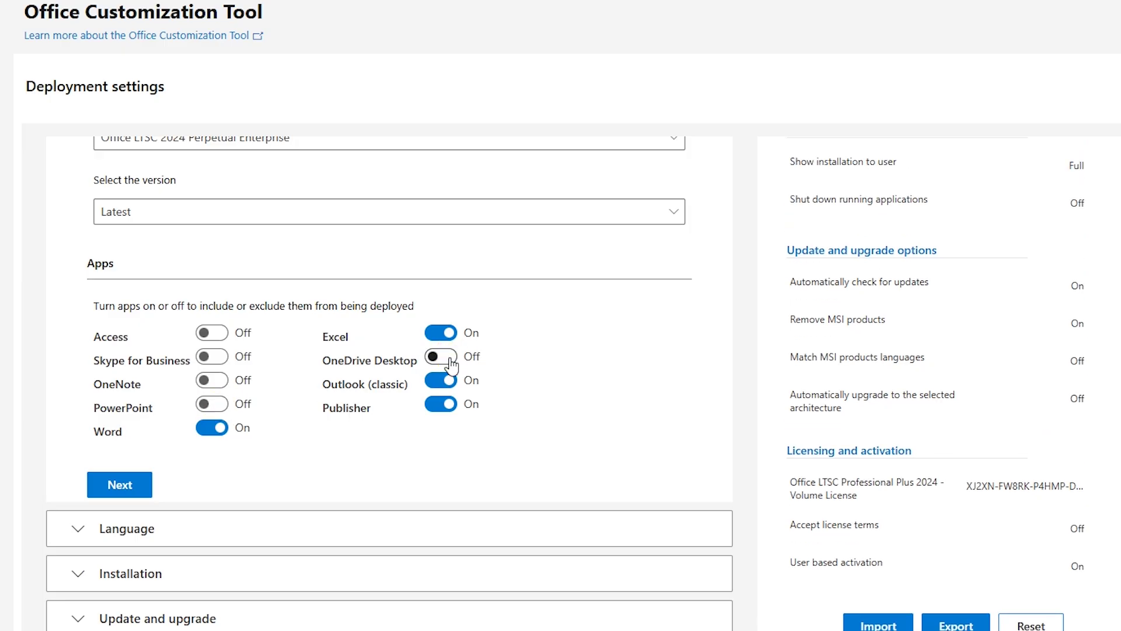
left_click(449, 383)
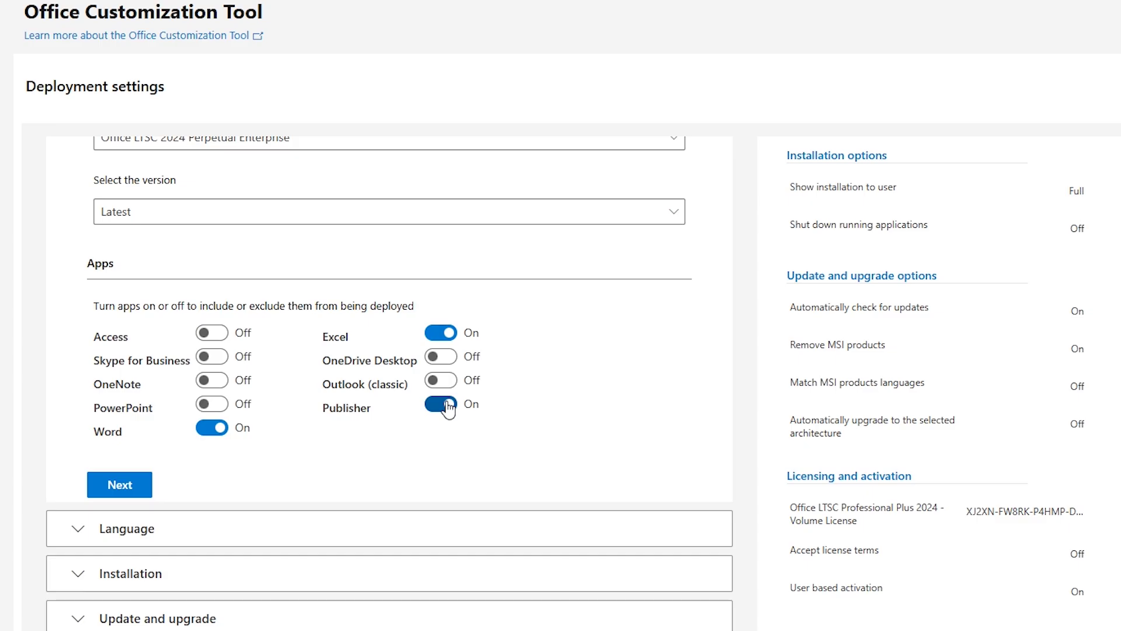
left_click(449, 405)
On the Language page, choose English (United States) as the primary language.
left_click(131, 491)
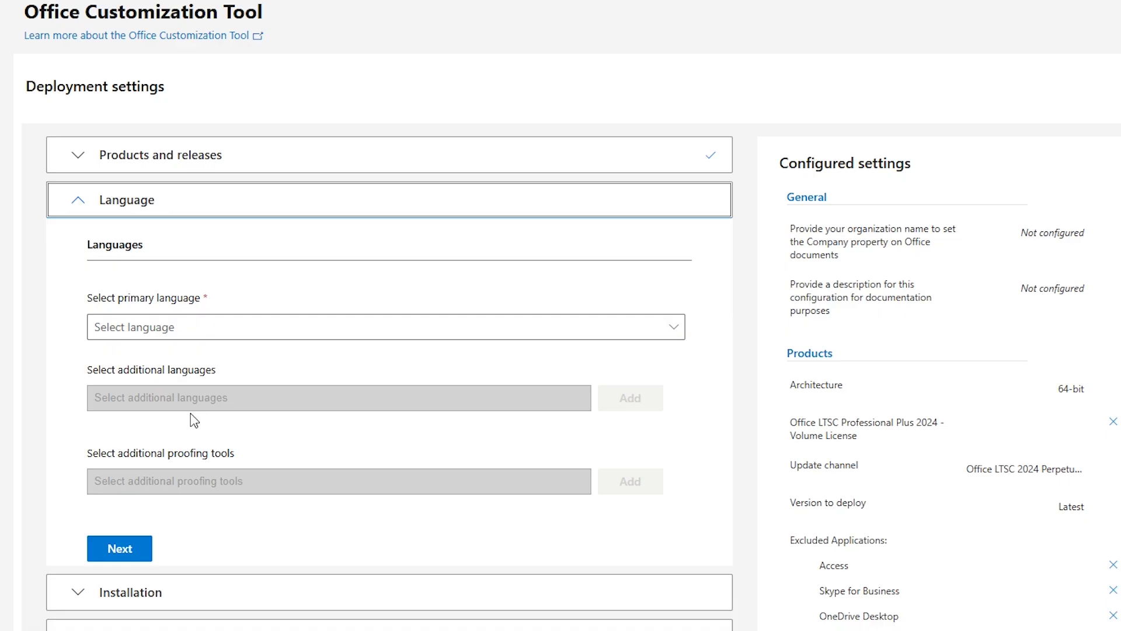
left_click(621, 327)
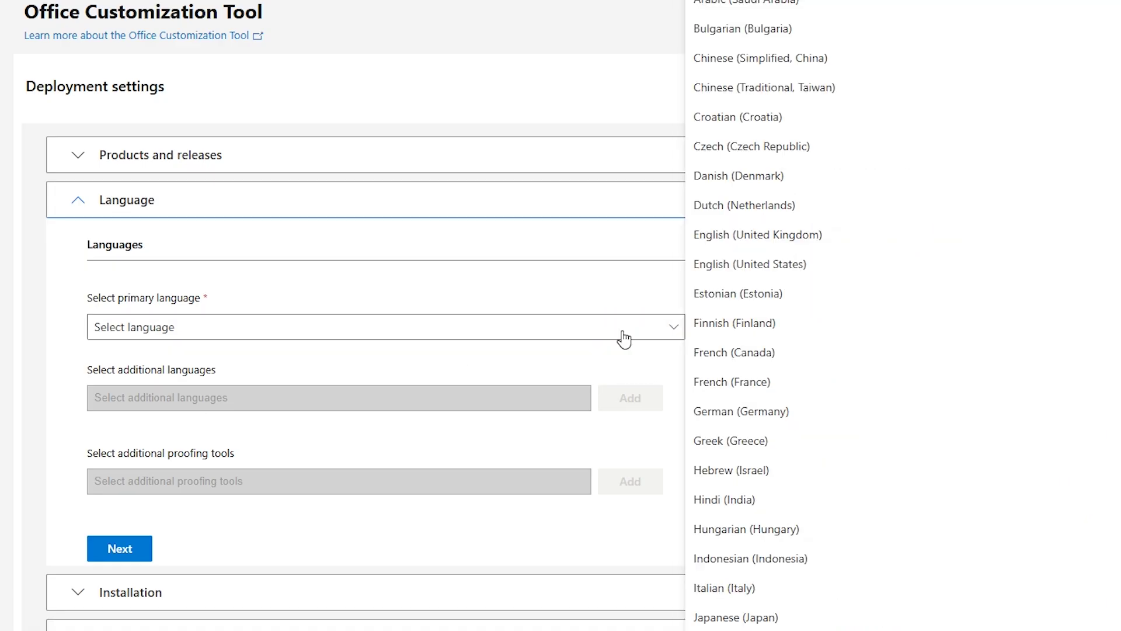
left_click(815, 271)
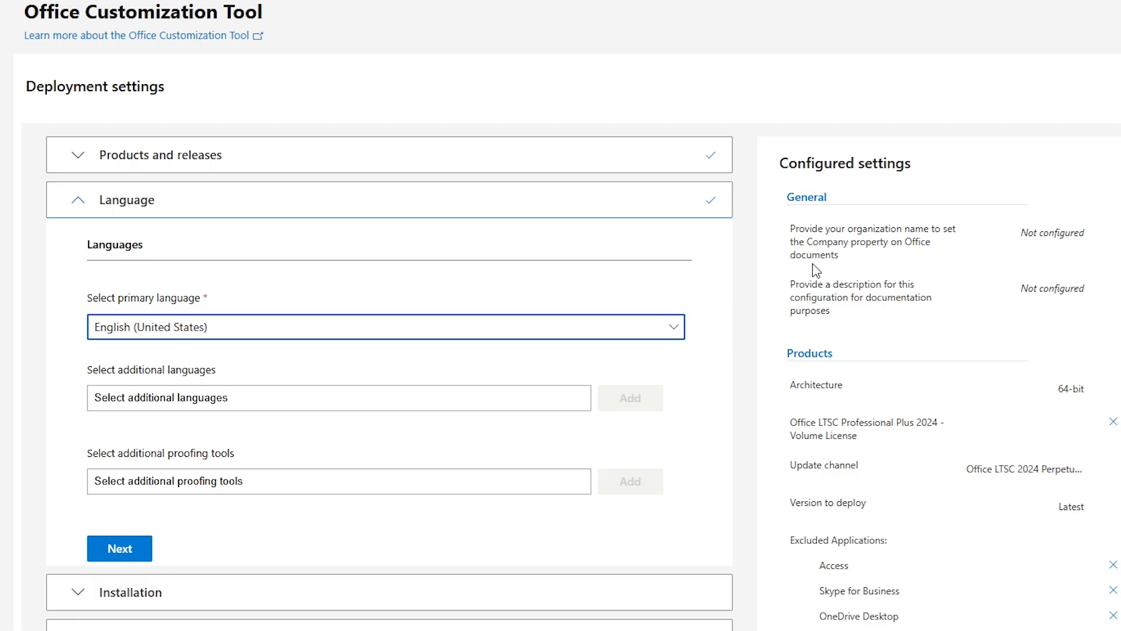
Export the configuration as Configuration.xml with Office Open XML formats, accepting the license terms.
scroll(495, 386, "down", 10)
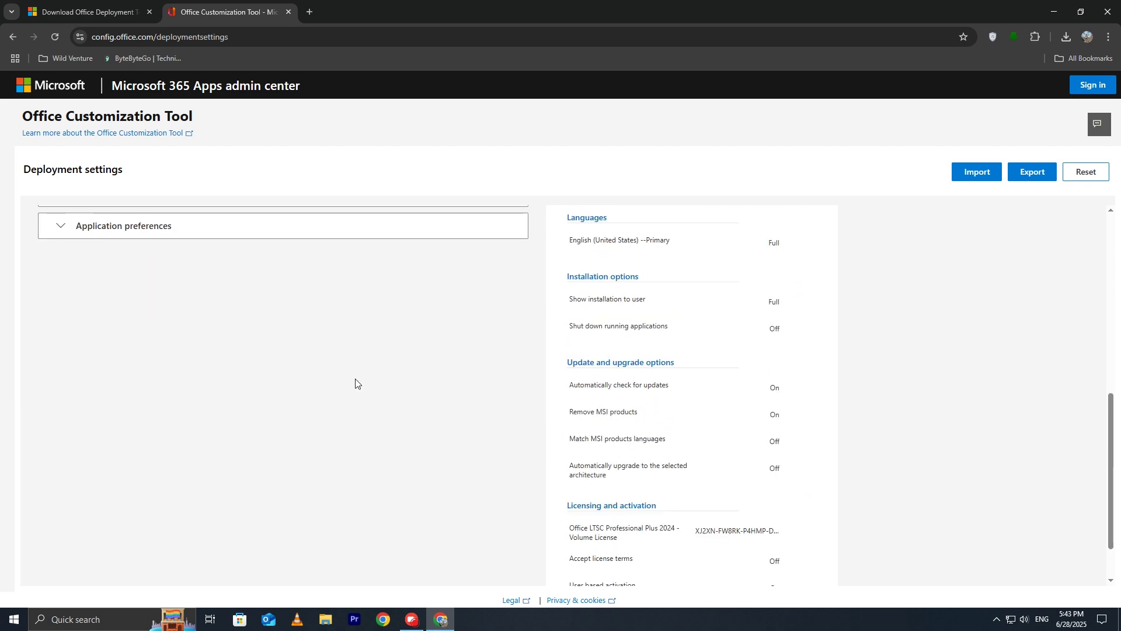
scroll(356, 384, "down", 2)
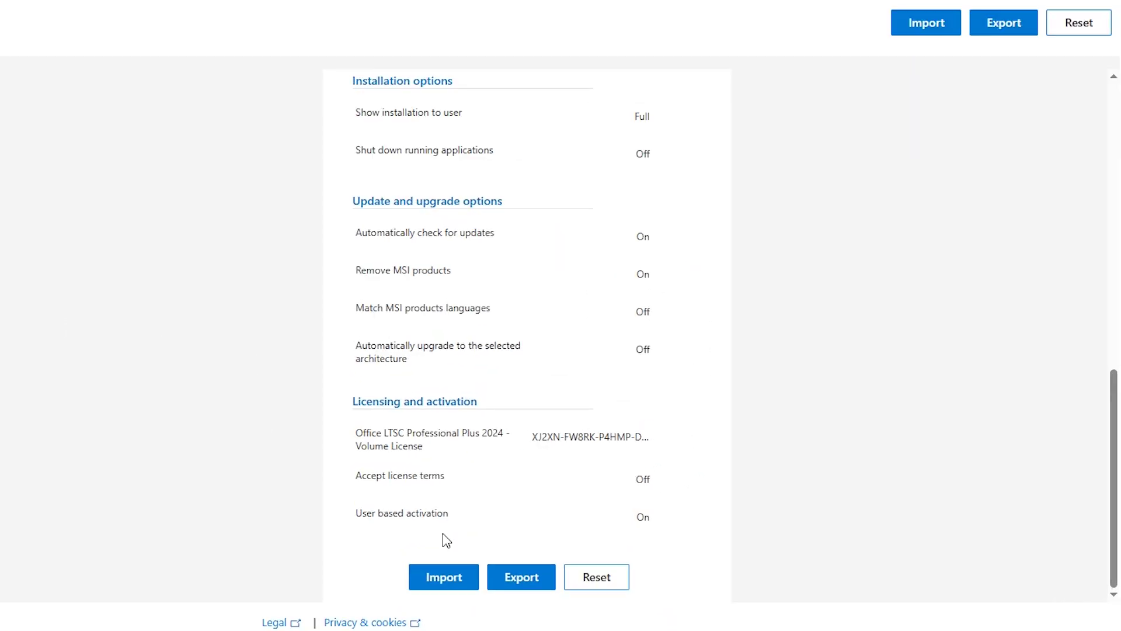
left_click(528, 581)
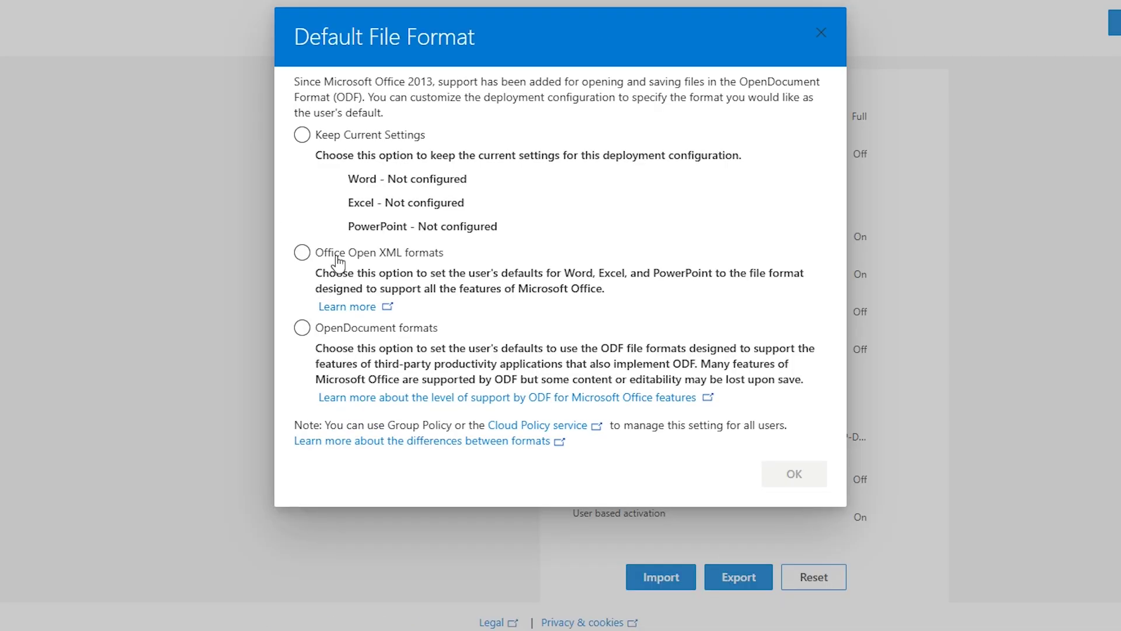
left_click(302, 252)
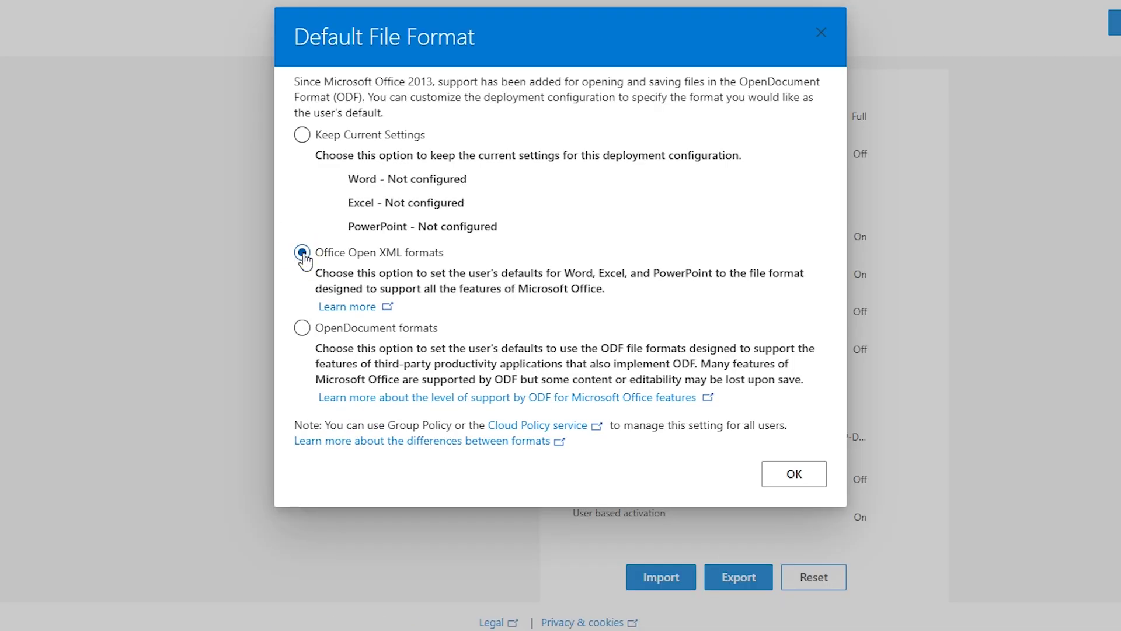
left_click(786, 476)
left_click(602, 322)
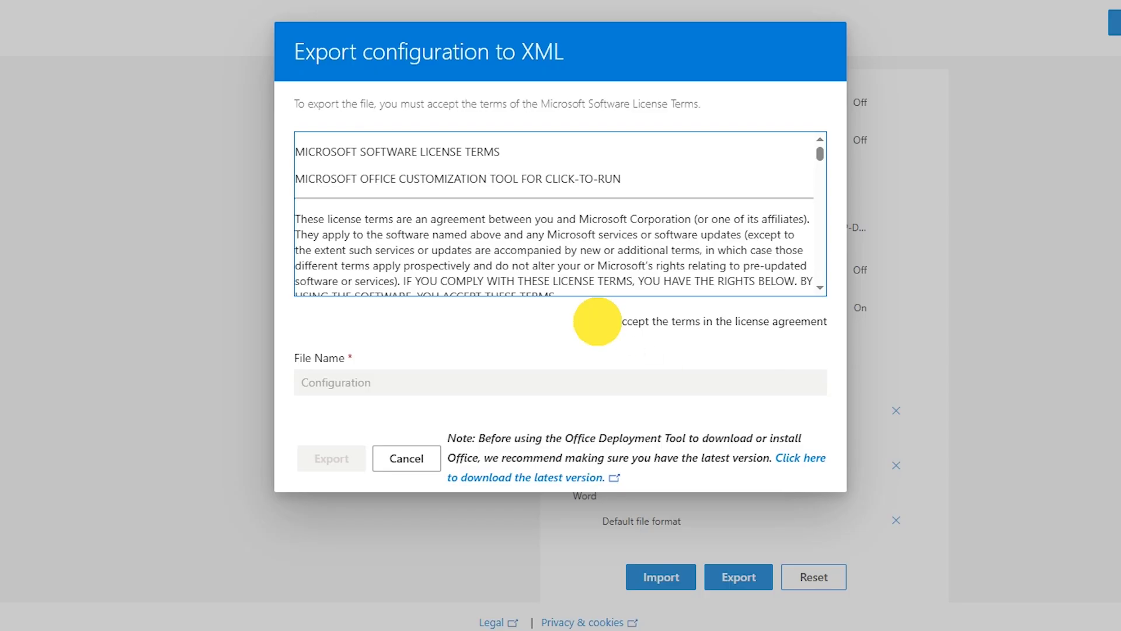
left_click(331, 458)
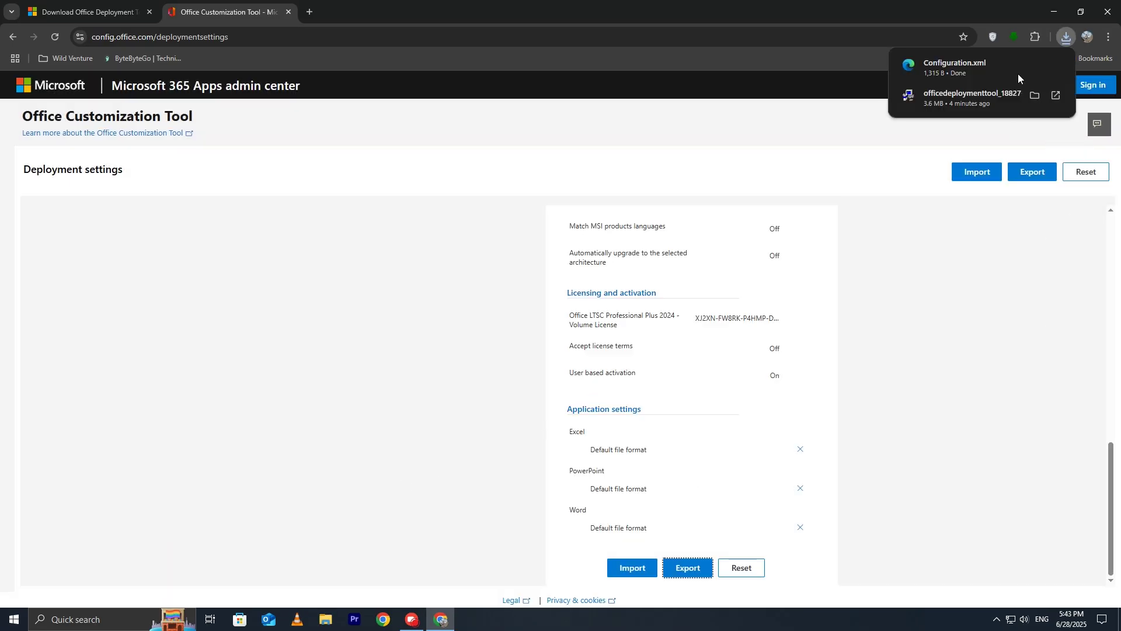
Copy the downloaded Configuration file into the Office 2024 folder on the desktop.
left_click(1033, 63)
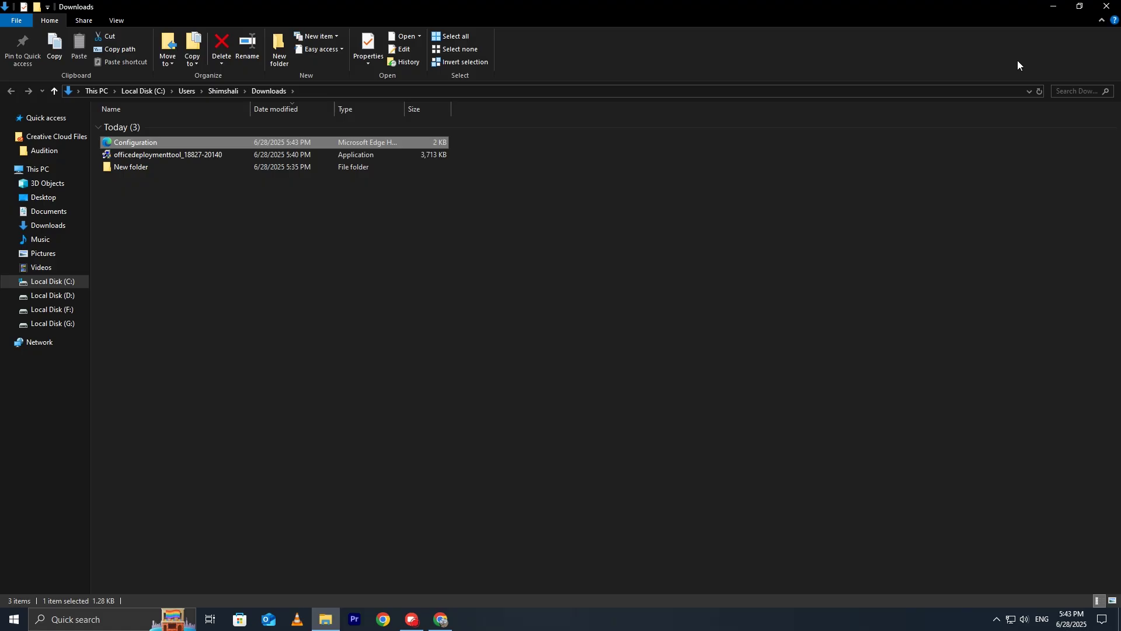
right_click(191, 144)
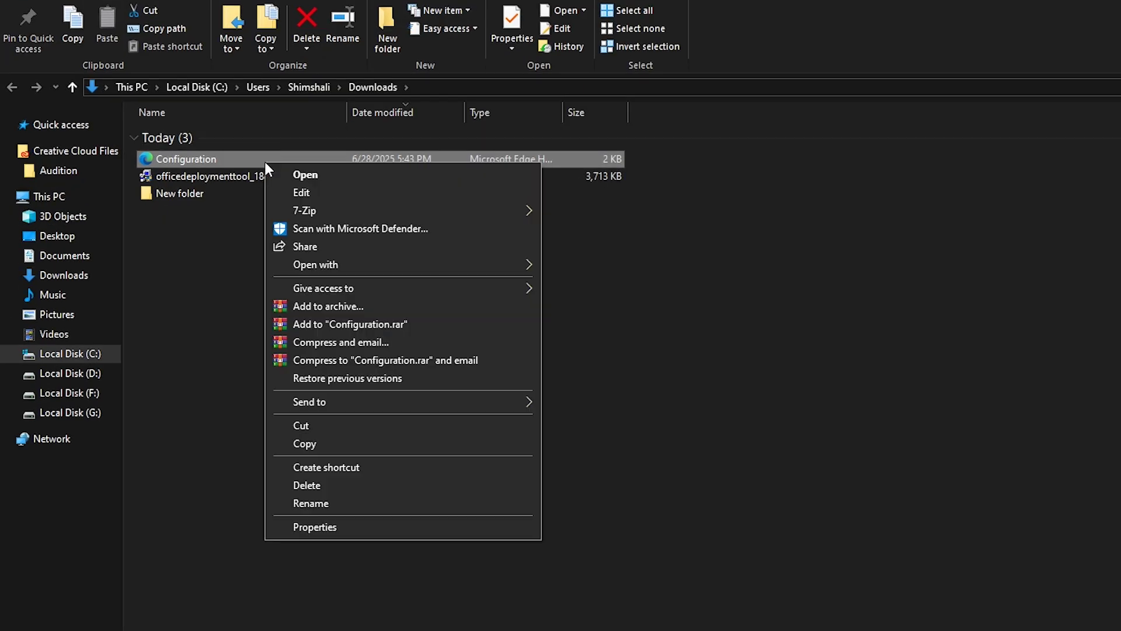
left_click(329, 447)
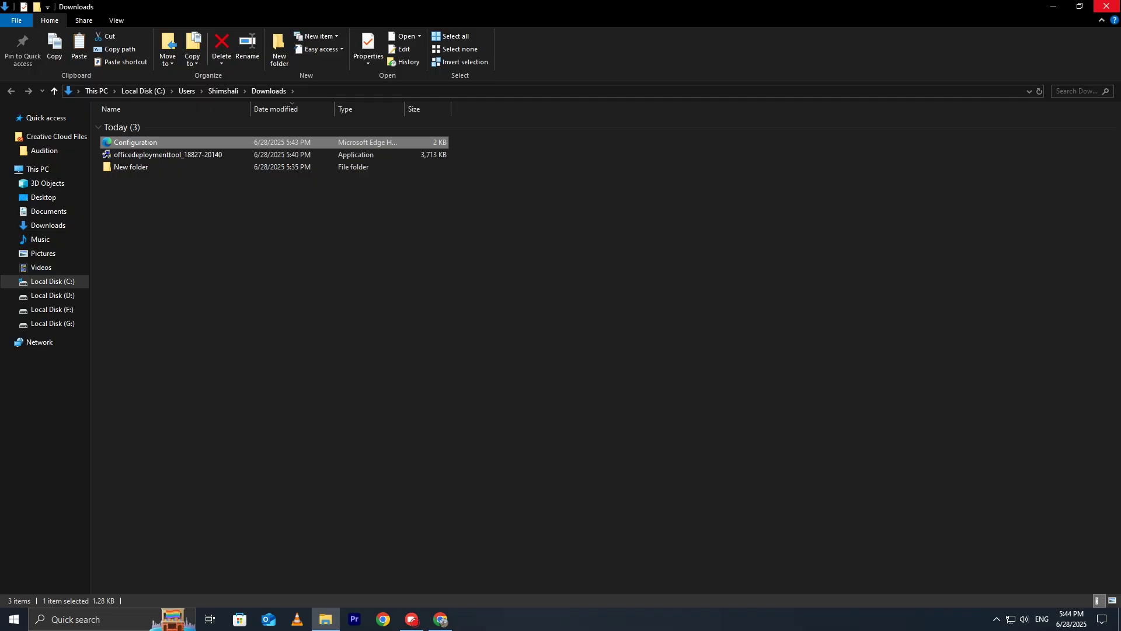
left_click(442, 620)
left_click(1053, 11)
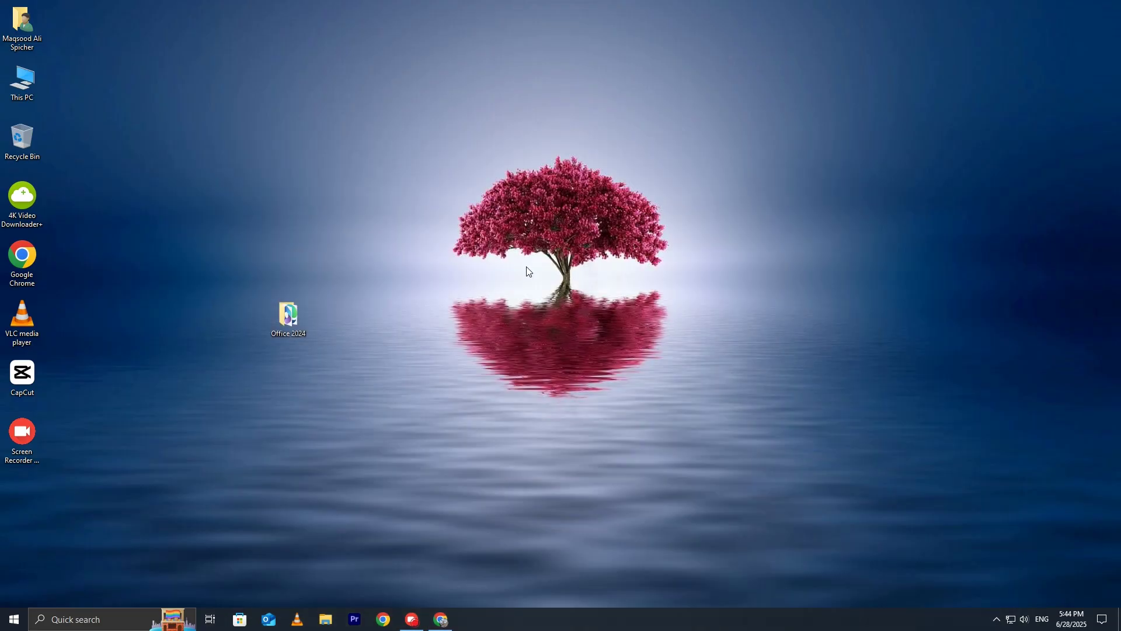
double_click(281, 330)
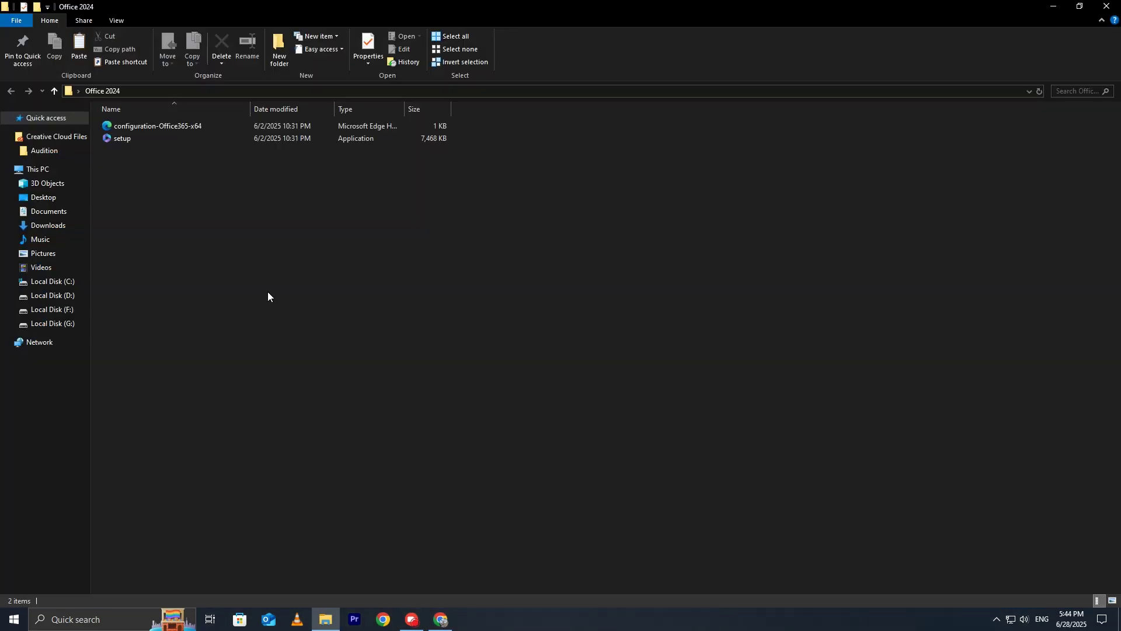
right_click(260, 255)
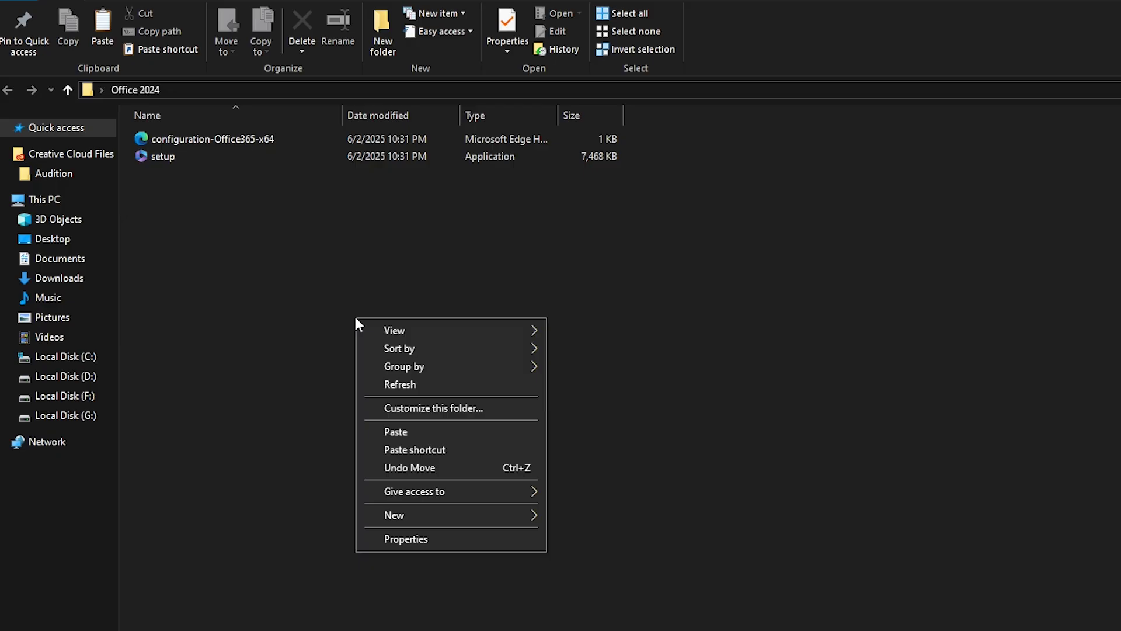
left_click(417, 432)
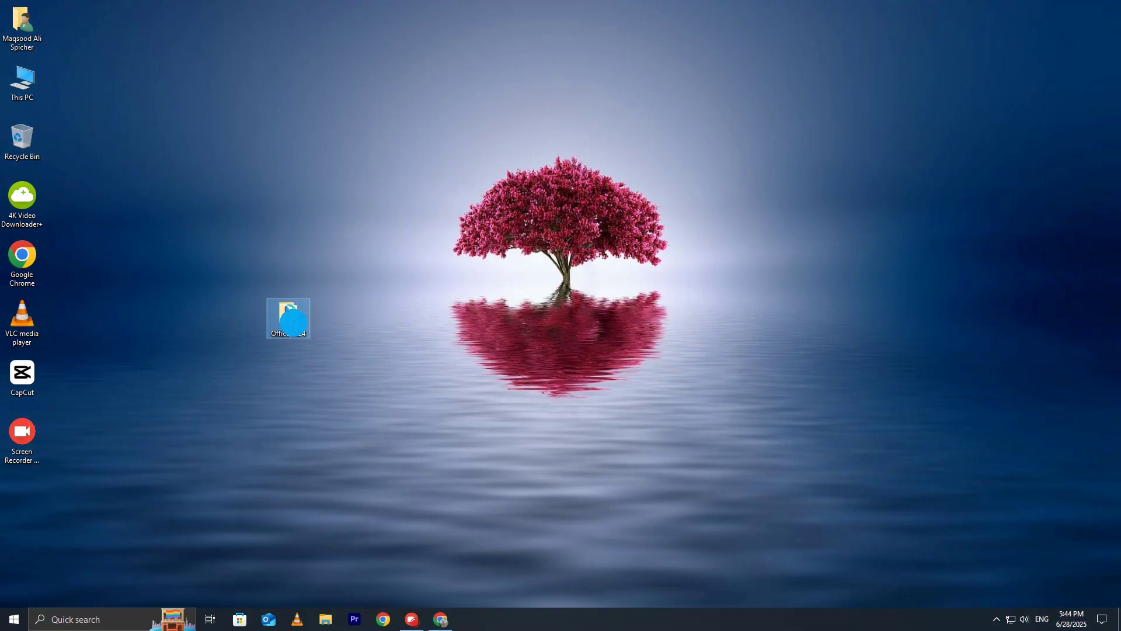
Move the Office 2024 folder from the desktop to the root of Local Disk (C:).
right_click(294, 325)
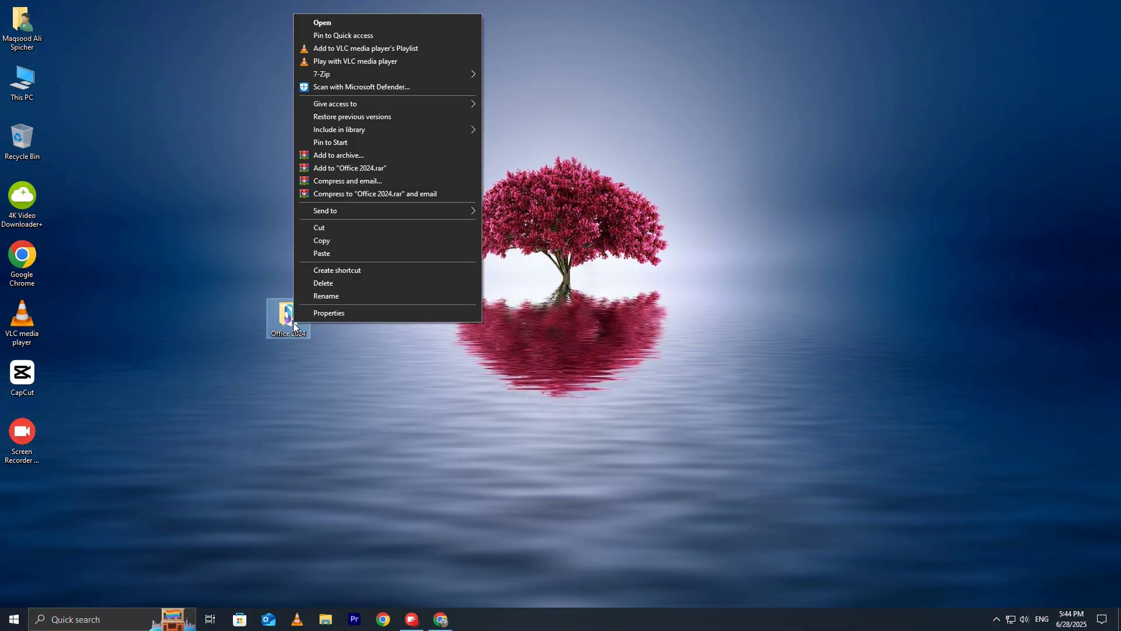
left_click(326, 228)
left_click(26, 85)
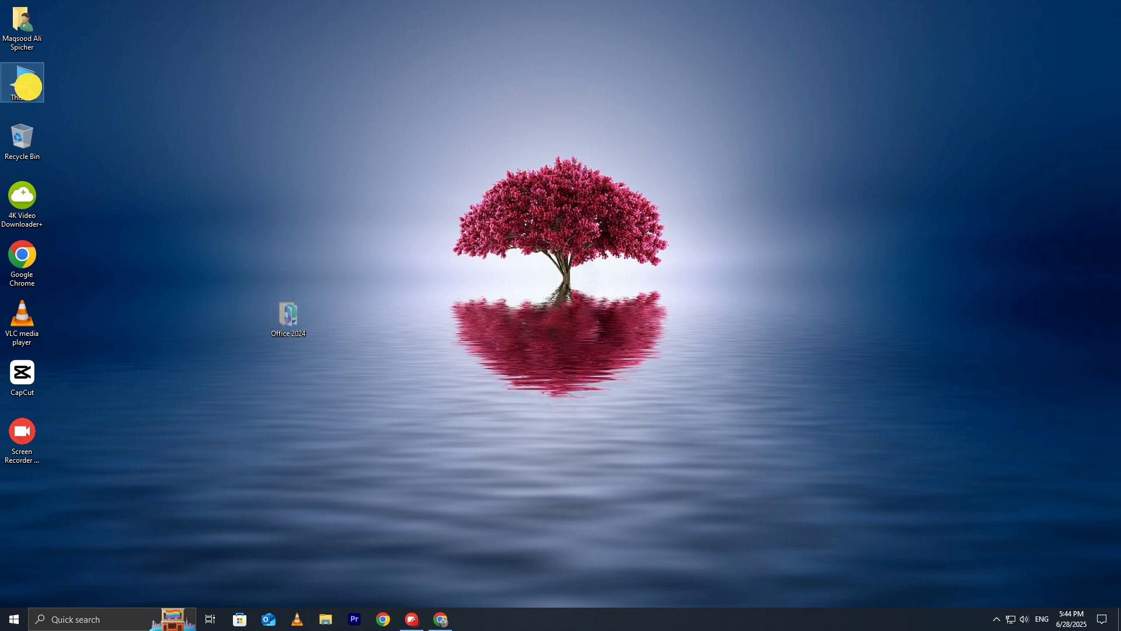
double_click(26, 85)
left_click(70, 282)
right_click(189, 291)
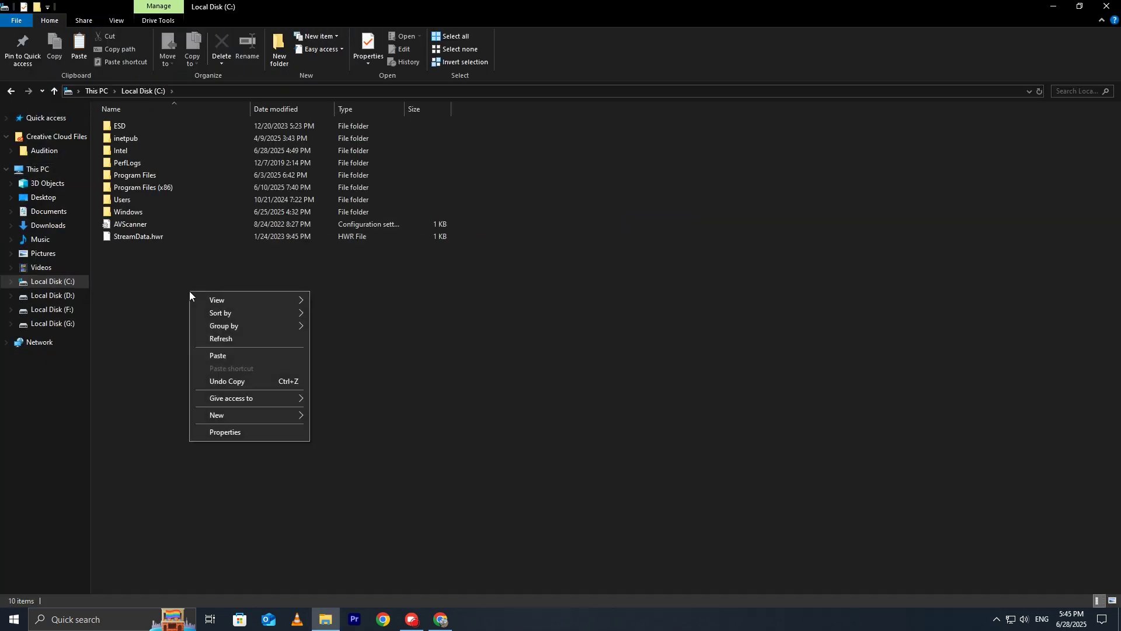
left_click(231, 357)
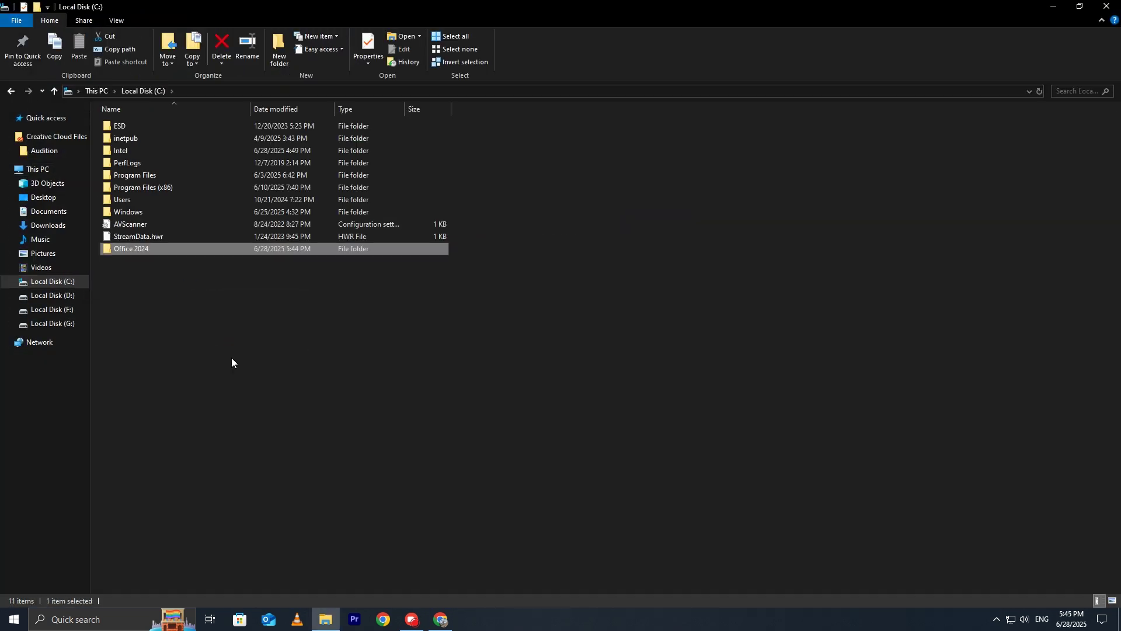
left_click(232, 362)
Launch Command Prompt as administrator via search for 'cmd' and start a cd command.
left_click(94, 620)
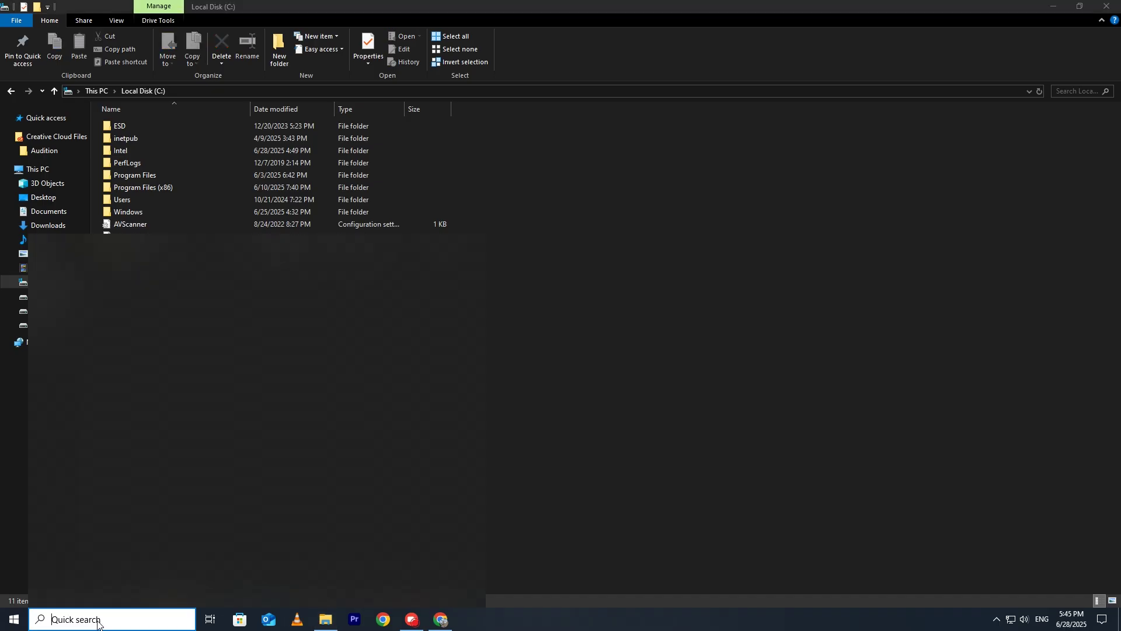
type("md")
key("BackSpace")
key("BackSpace")
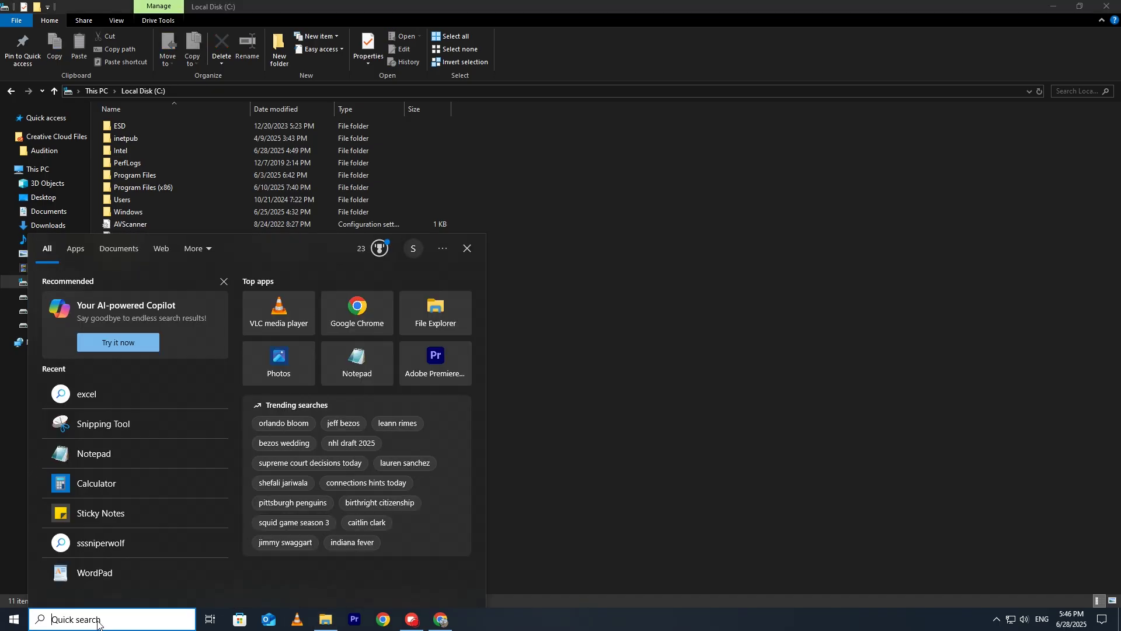
type("cmd")
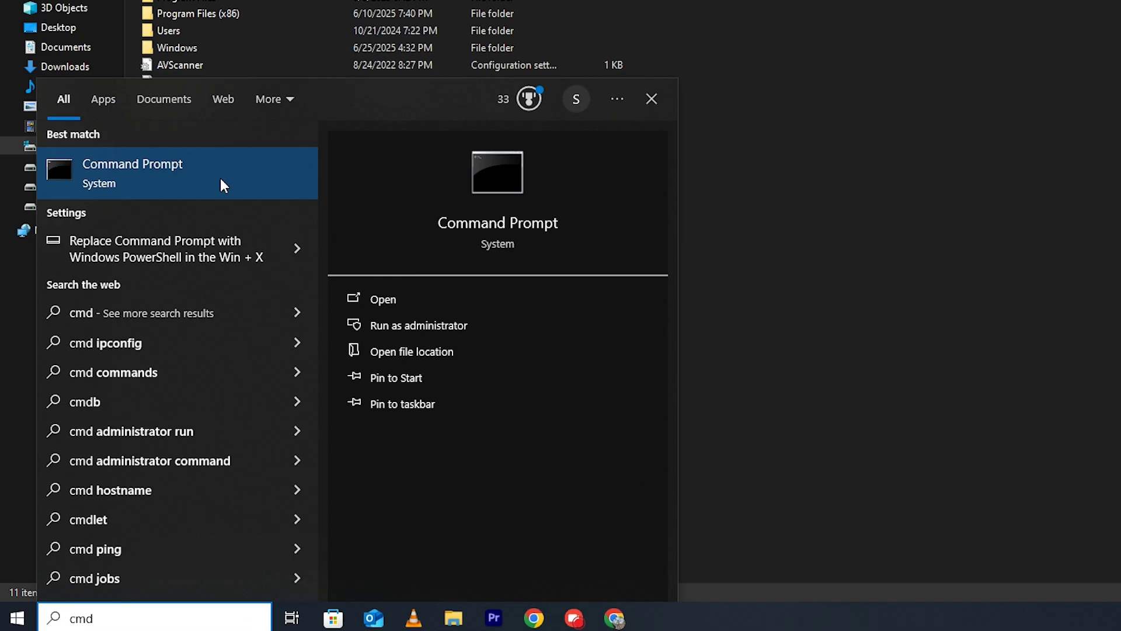
right_click(219, 177)
left_click(266, 190)
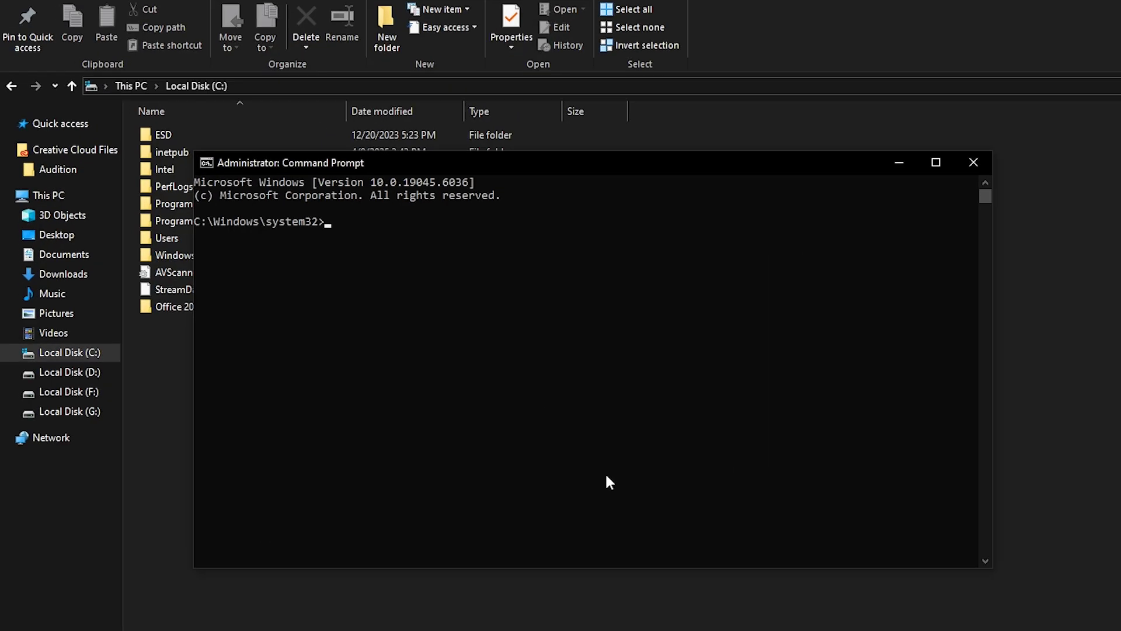
type("cd")
Open C:\Office 2024 in File Explorer and copy its folder path from the address bar.
left_click(903, 160)
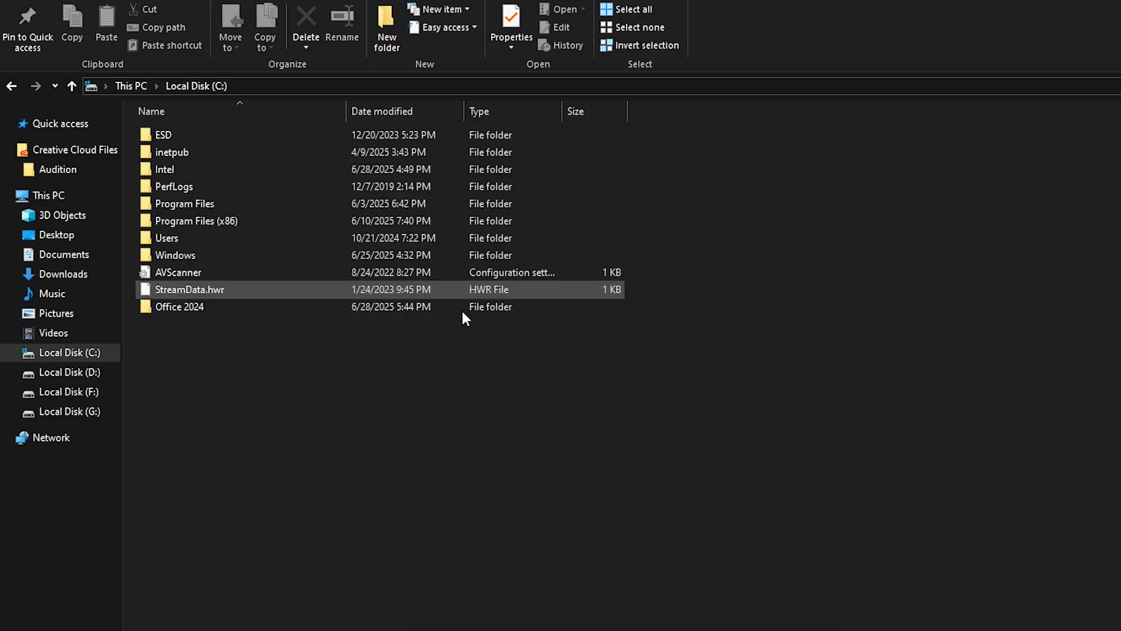
double_click(255, 308)
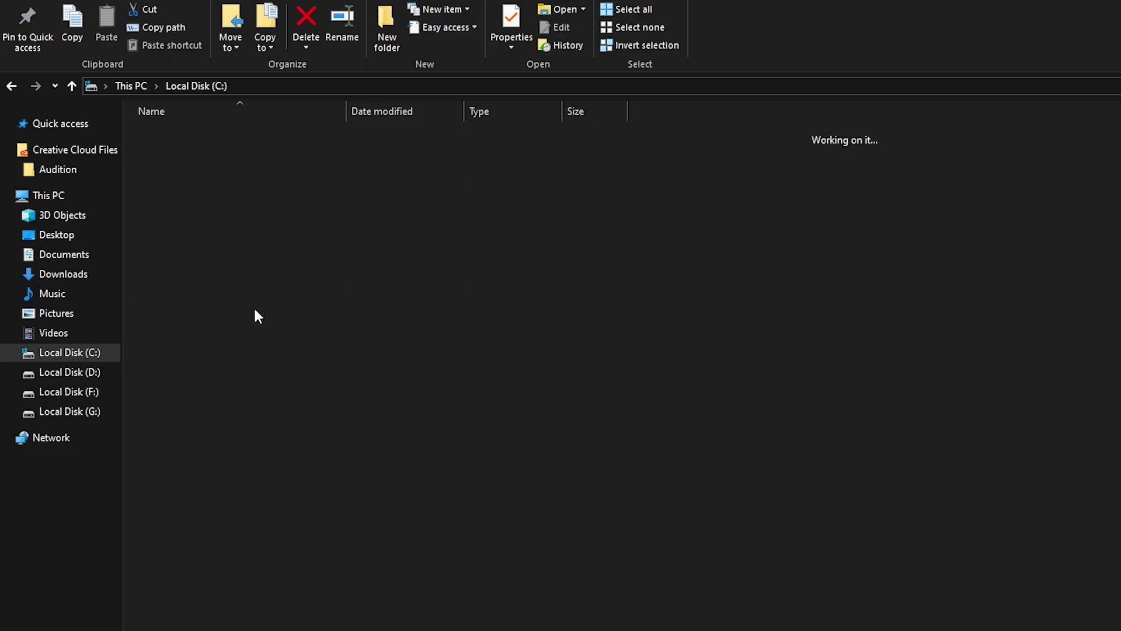
left_click(321, 86)
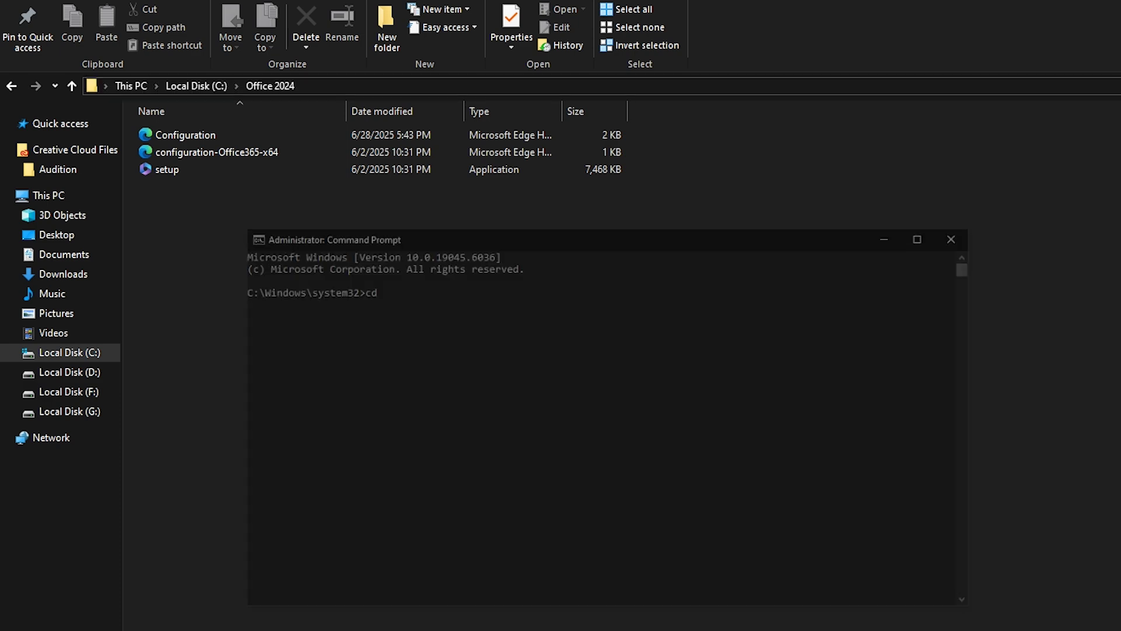
Change the Command Prompt directory to C:\Office 2024 using the pasted path.
type("cd")
key("ctrl+v")
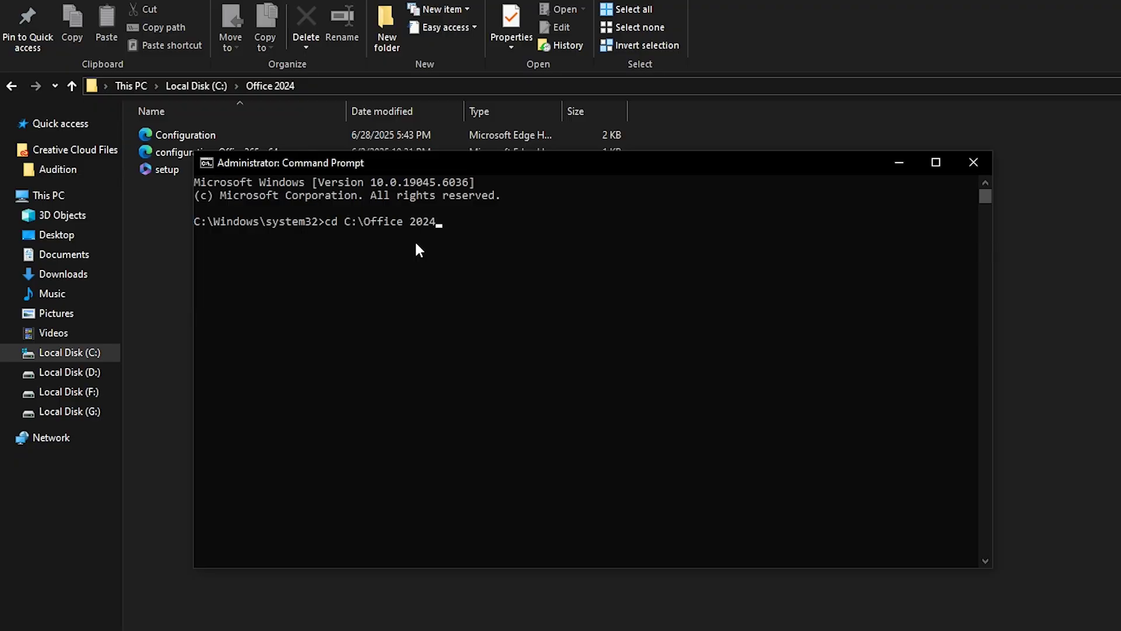
key("Return")
Run 'setup /configure configuration.xml' to install Office, then dismiss the completion message.
type("setup ")
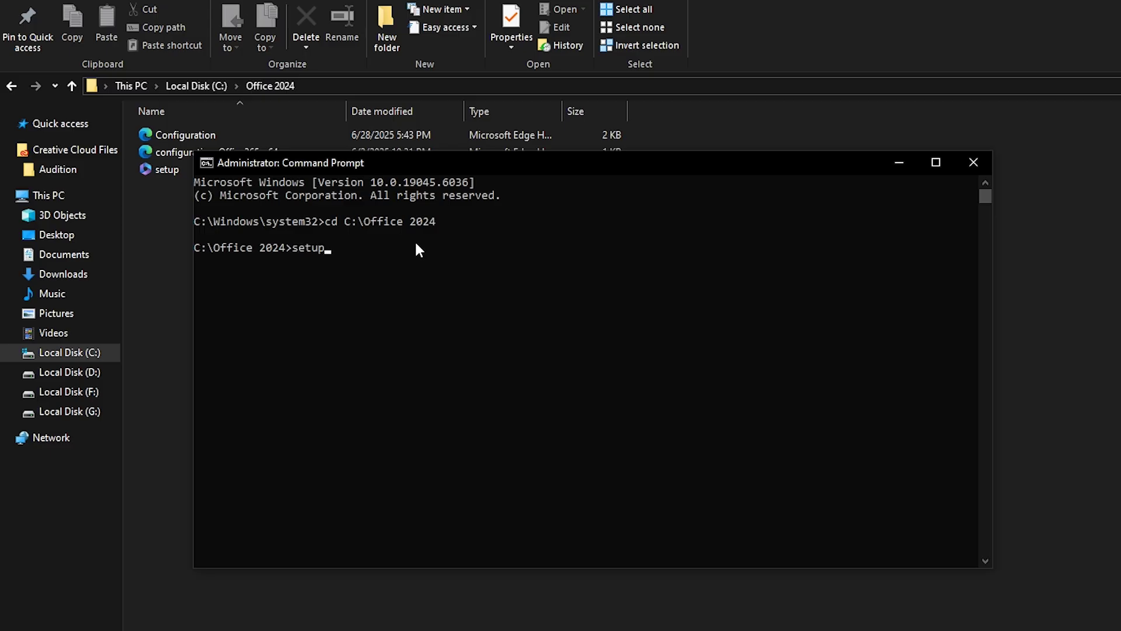
type("/configure configuration.xml")
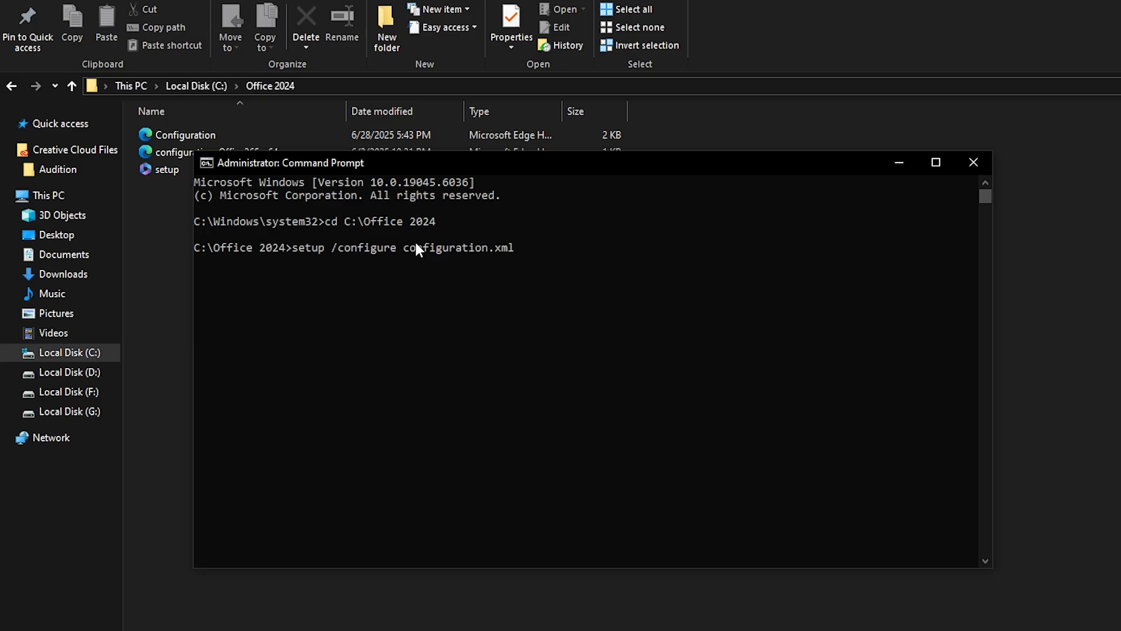
key("Return")
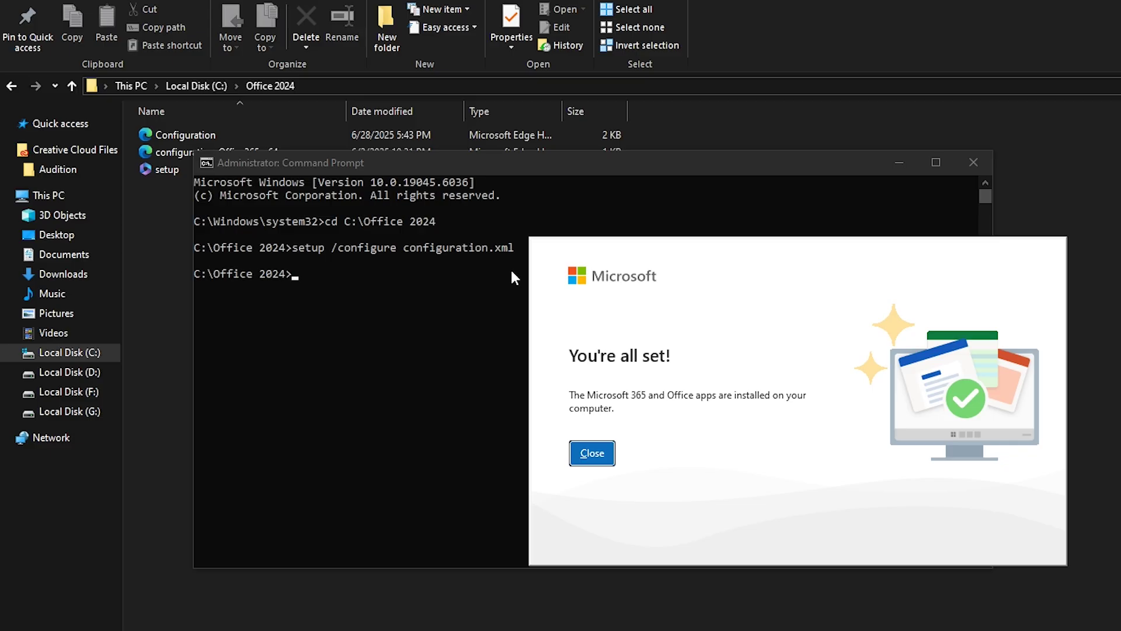
left_click(592, 454)
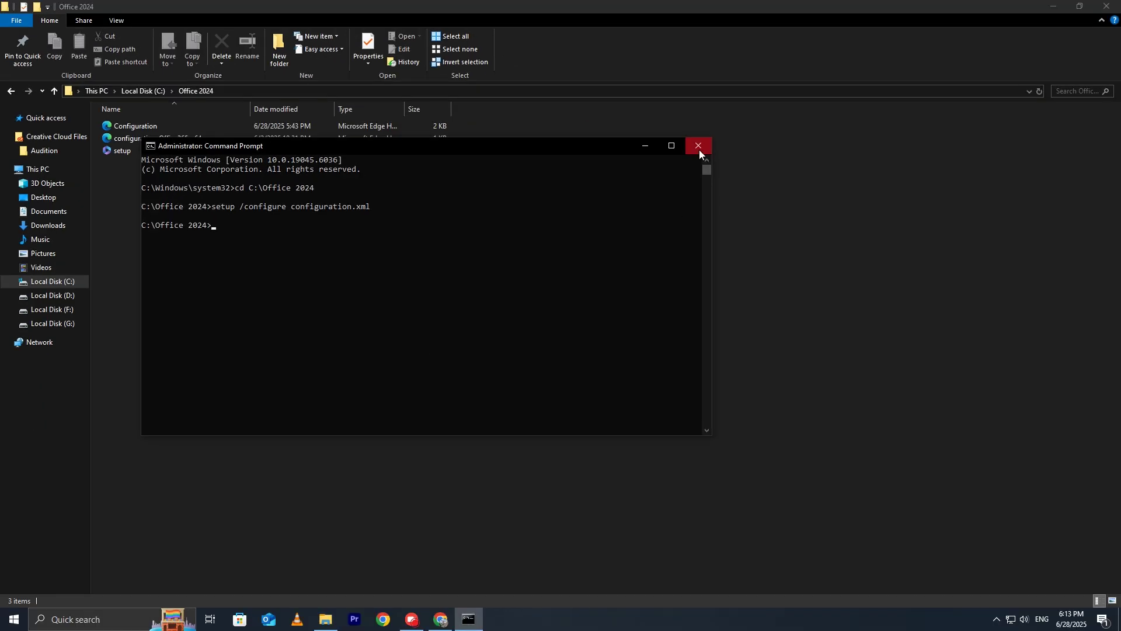
Close Command Prompt and Explorer, then start Word with a new blank document.
left_click(699, 147)
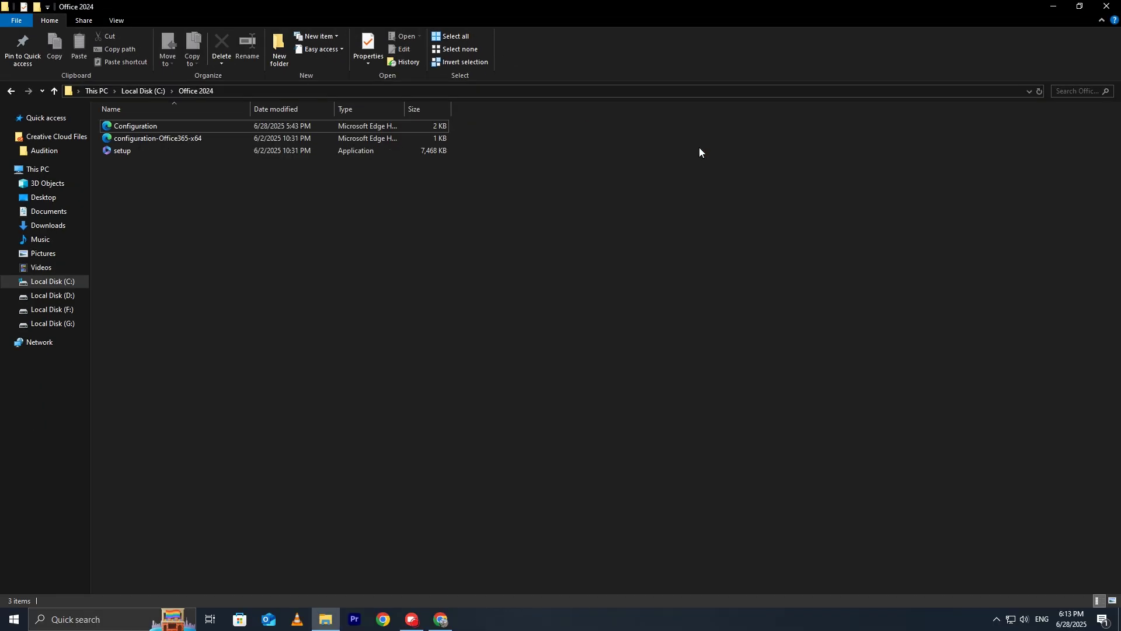
left_click(1107, 6)
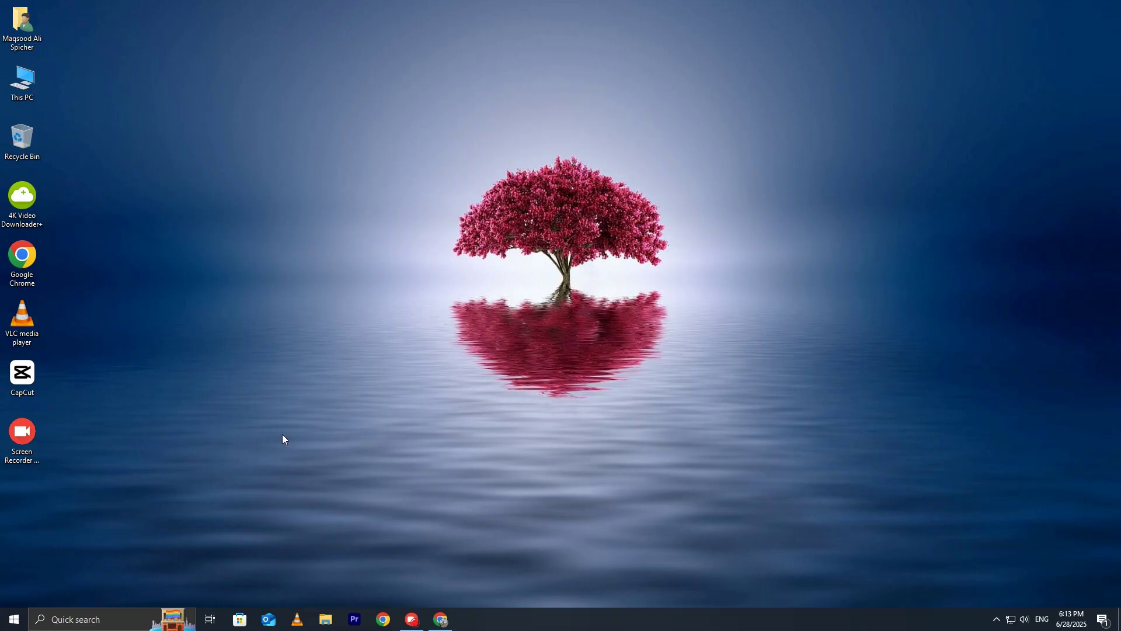
left_click(110, 621)
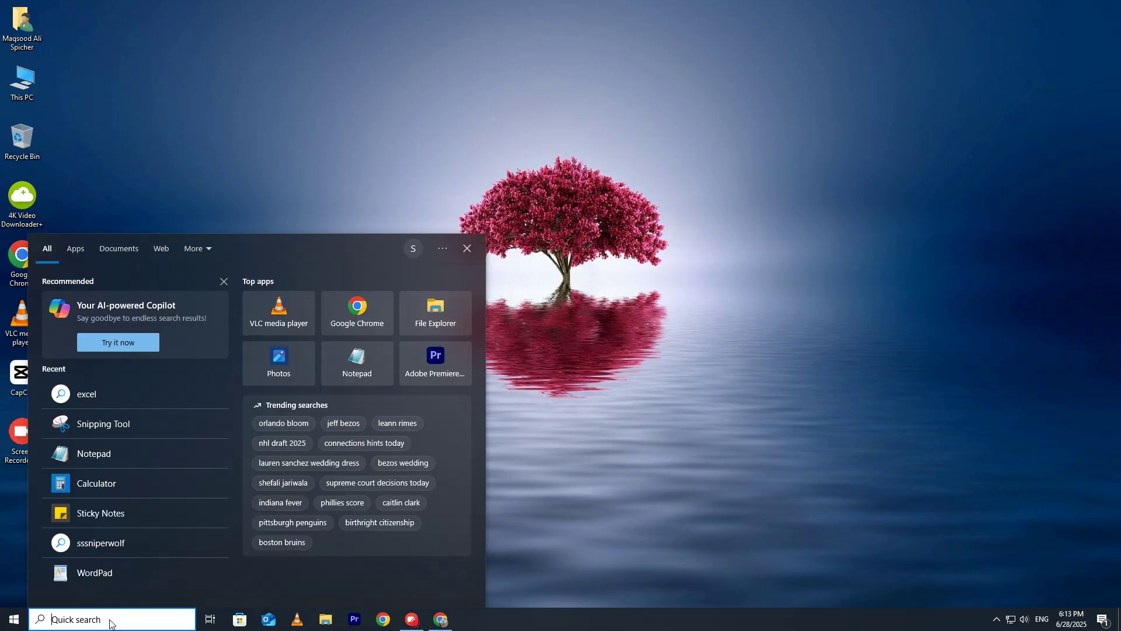
type("word")
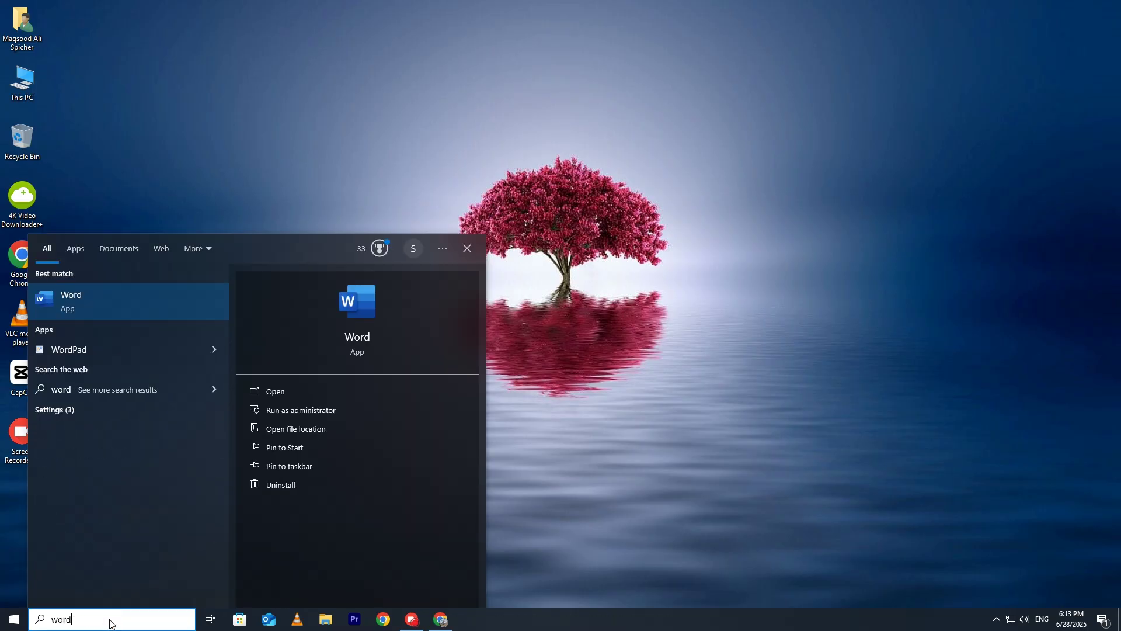
left_click(145, 305)
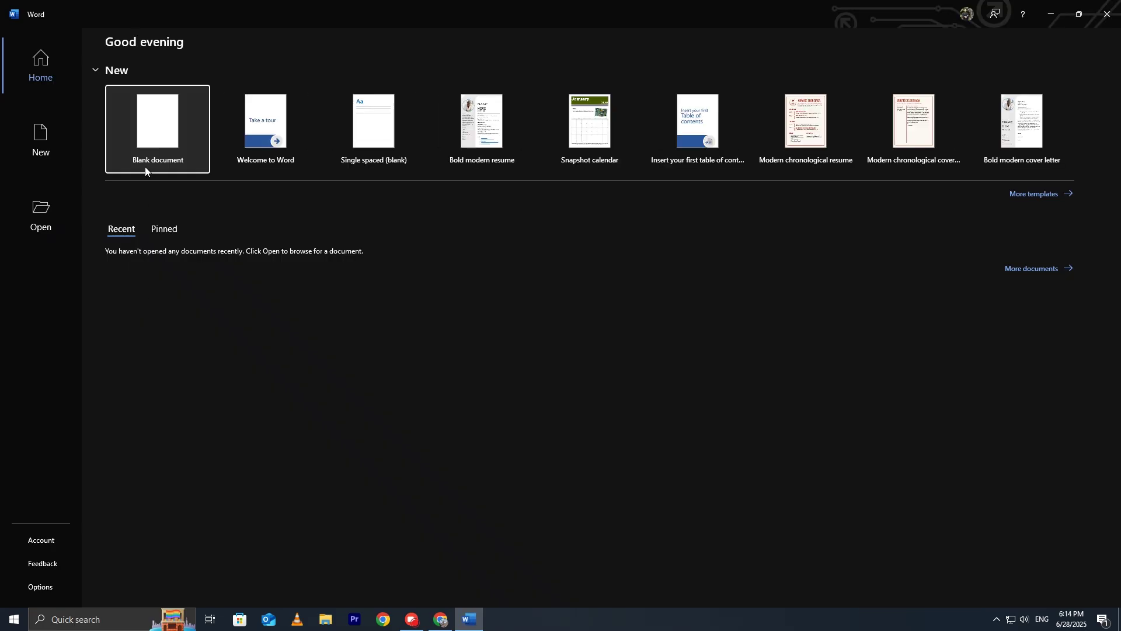
left_click(144, 166)
Type 'subsribe plz' and set its font size to 72 pt.
type("s")
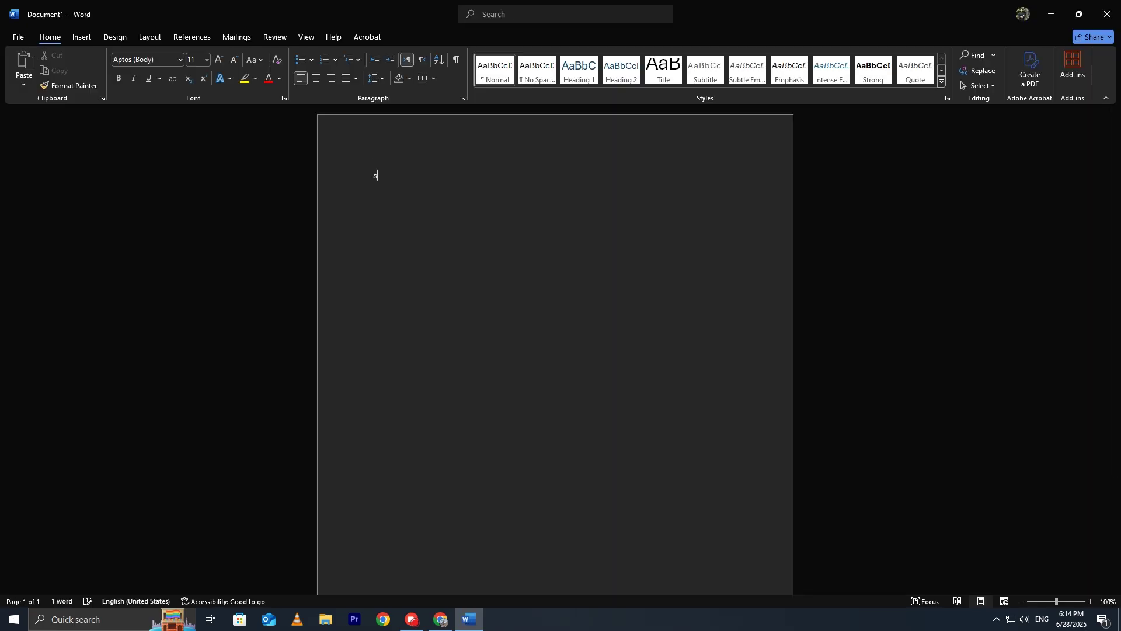
type("ubsribe ")
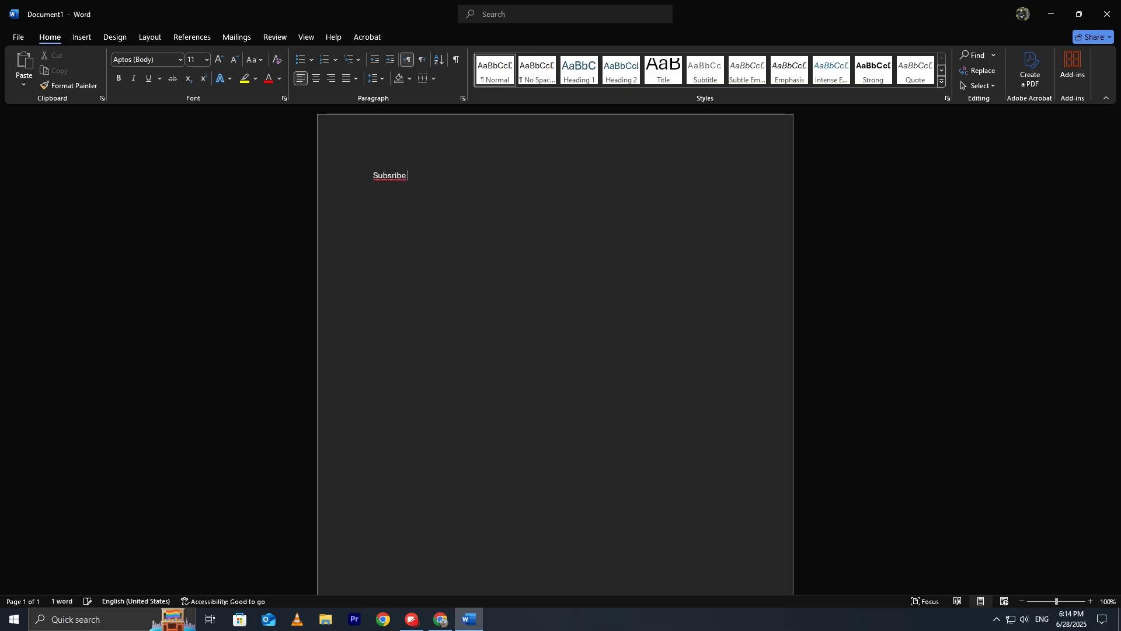
type("plz")
left_click_drag(374, 175, 419, 175)
left_click(207, 59)
left_click(198, 276)
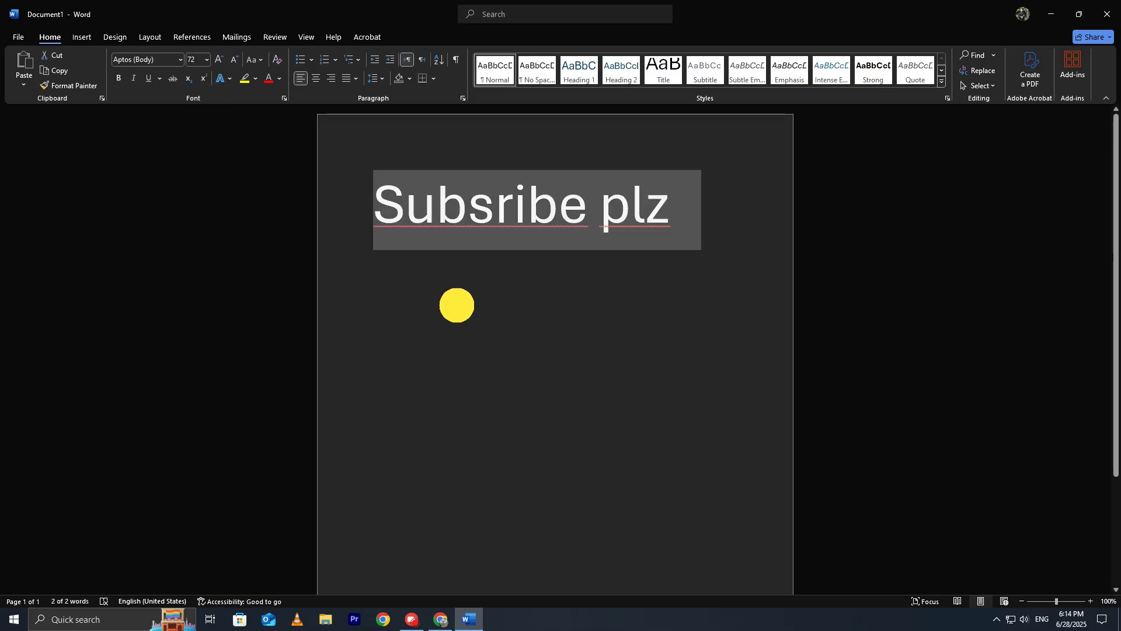